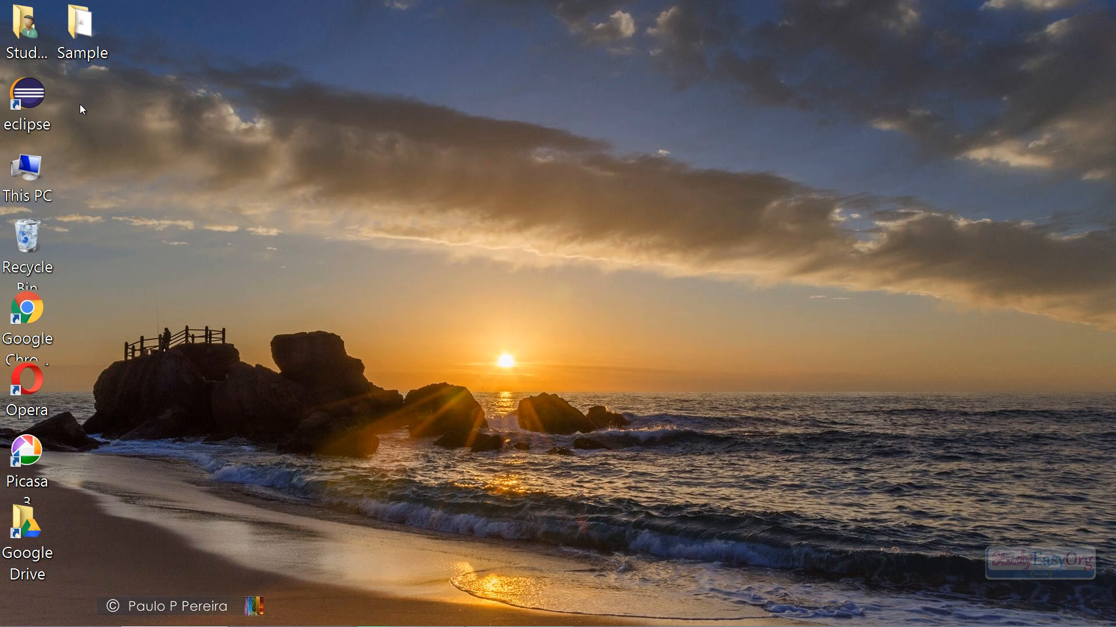
Open the desktop Sample folder and look over its two example project folders, leaving the desktop clear again
double_click(81, 29)
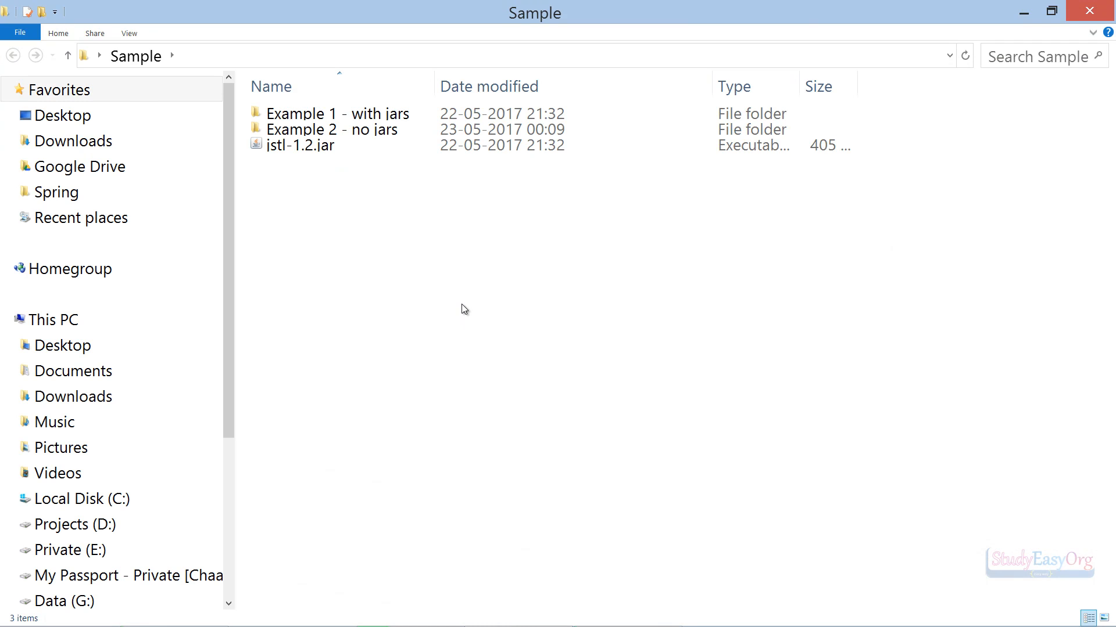
click(294, 115)
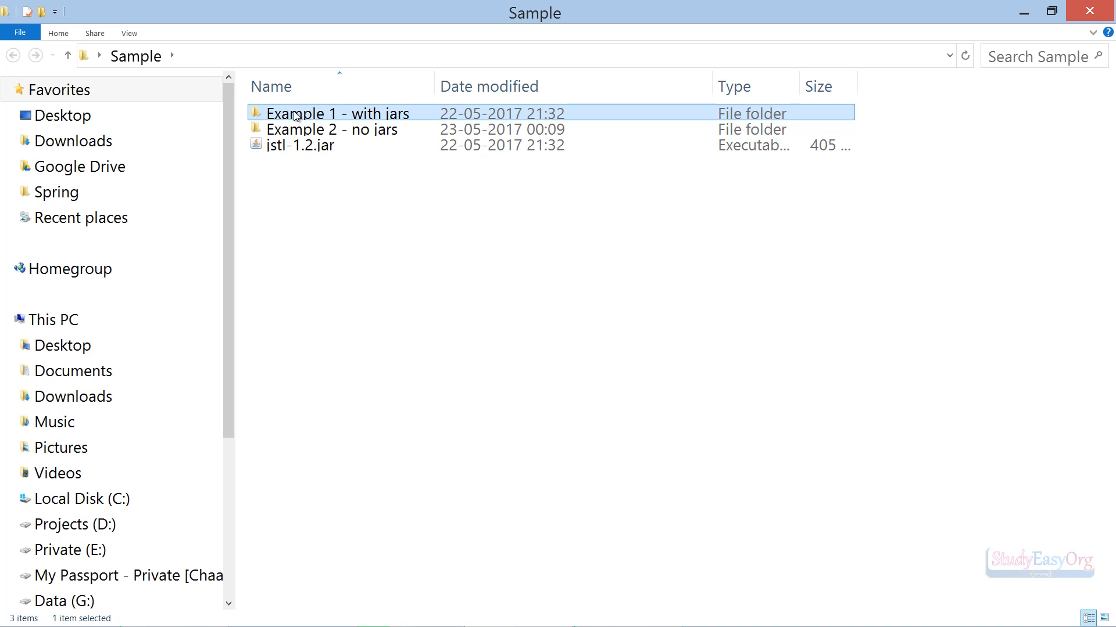
click(316, 132)
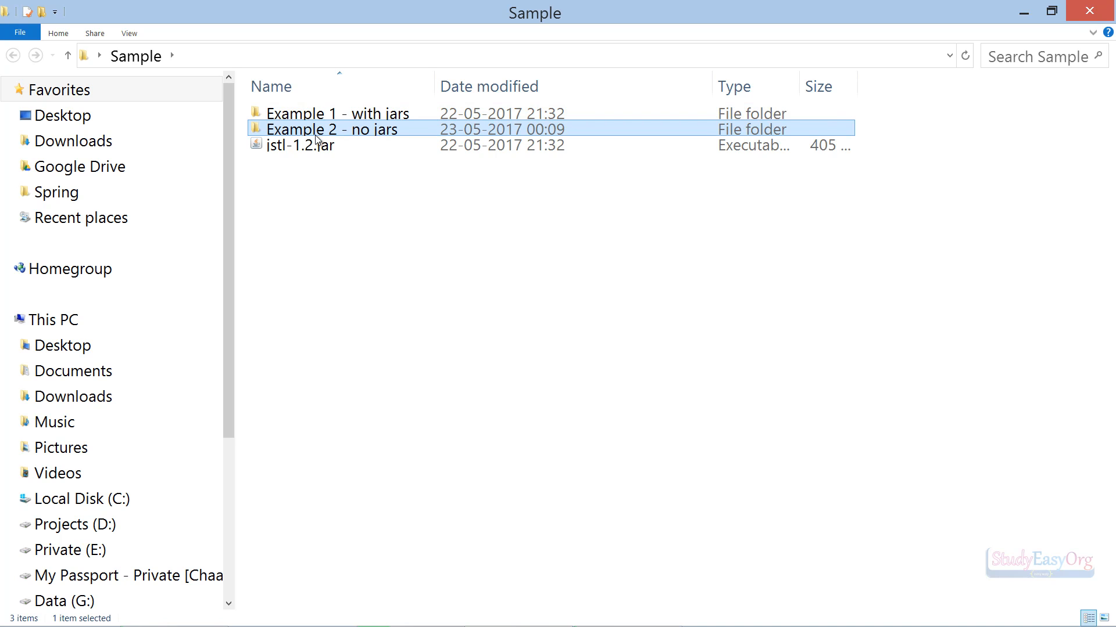
click(1022, 16)
Launch Eclipse with the workspace C:\Users\StudyEasy\workspace and close the Welcome page
double_click(27, 96)
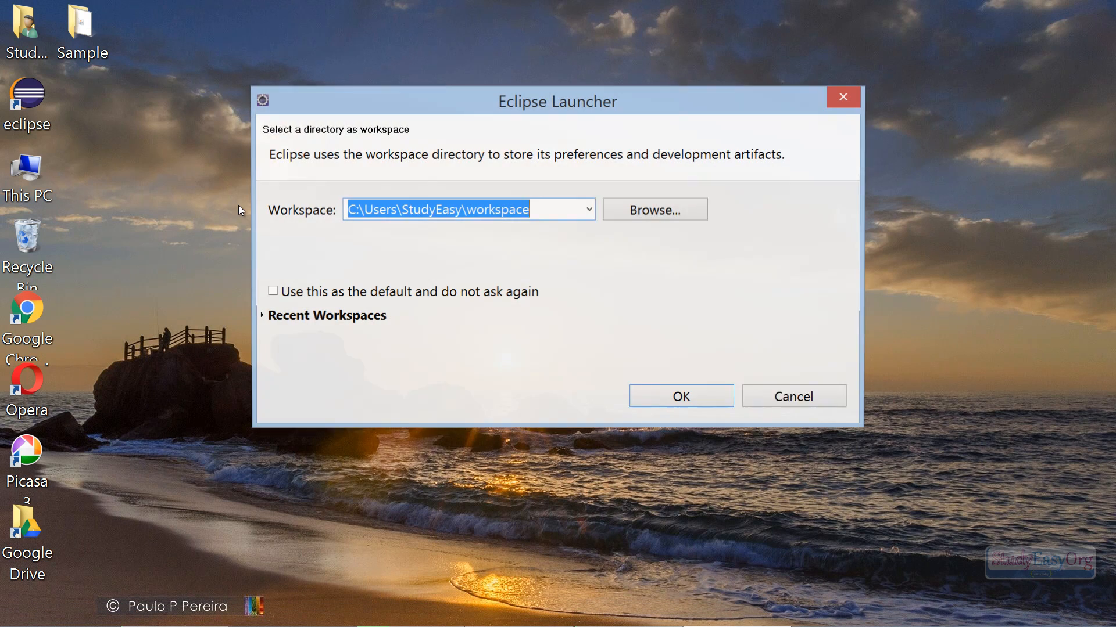
click(675, 401)
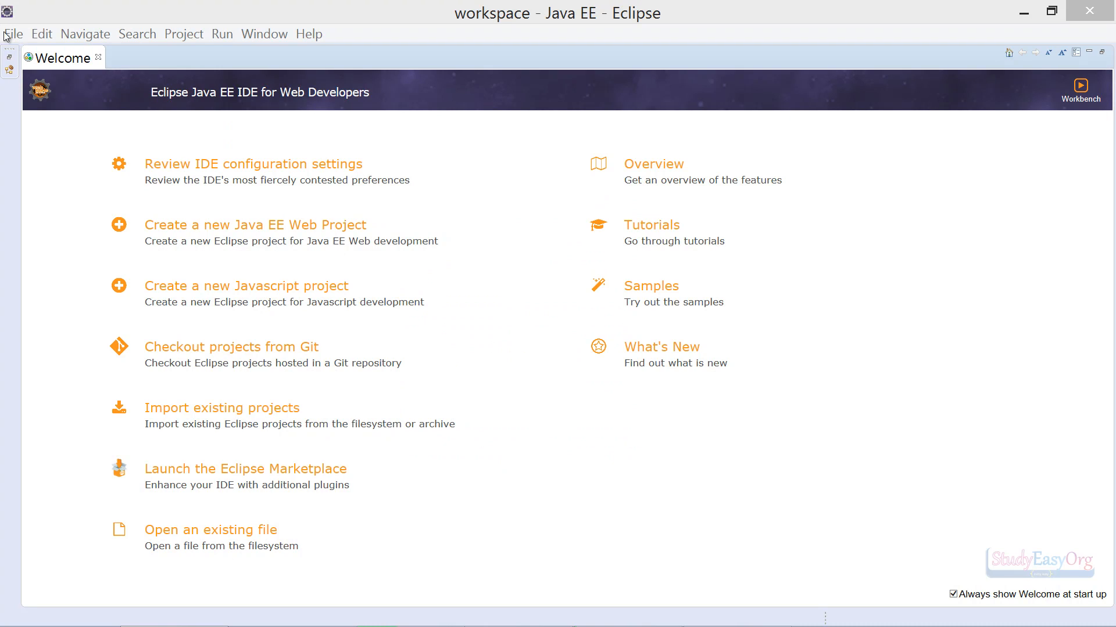
click(99, 59)
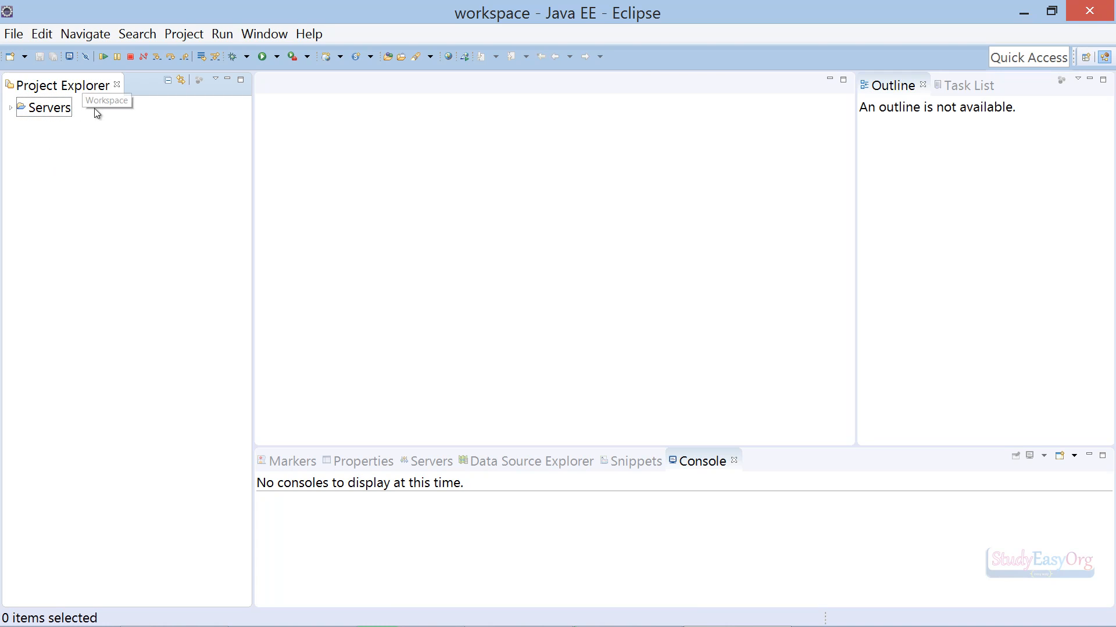
right_click(61, 171)
mouse_move(231, 306)
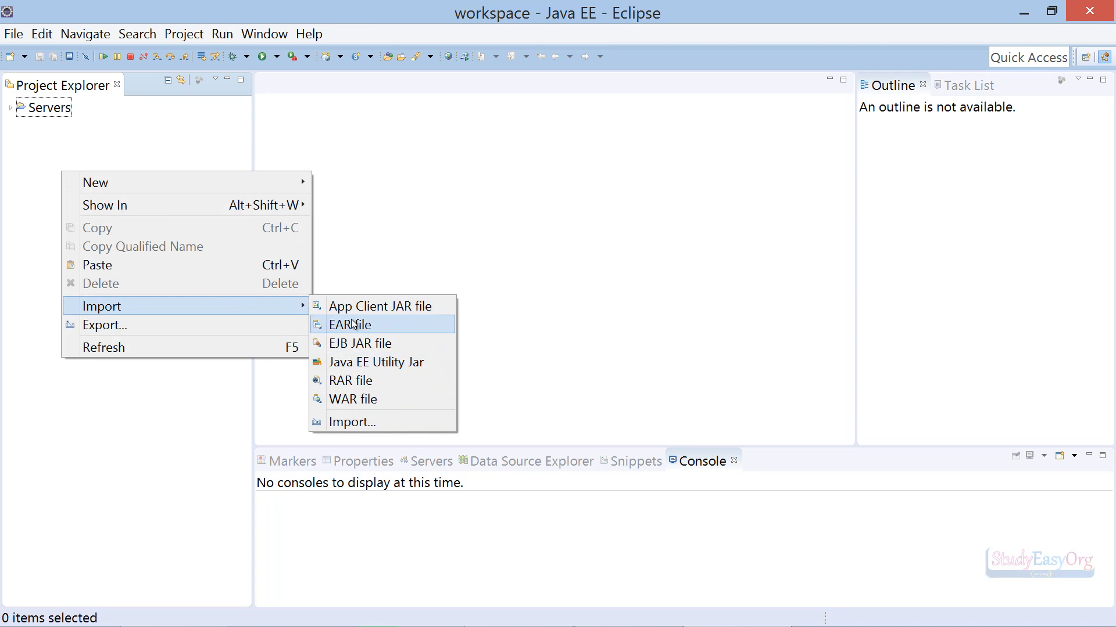
click(361, 420)
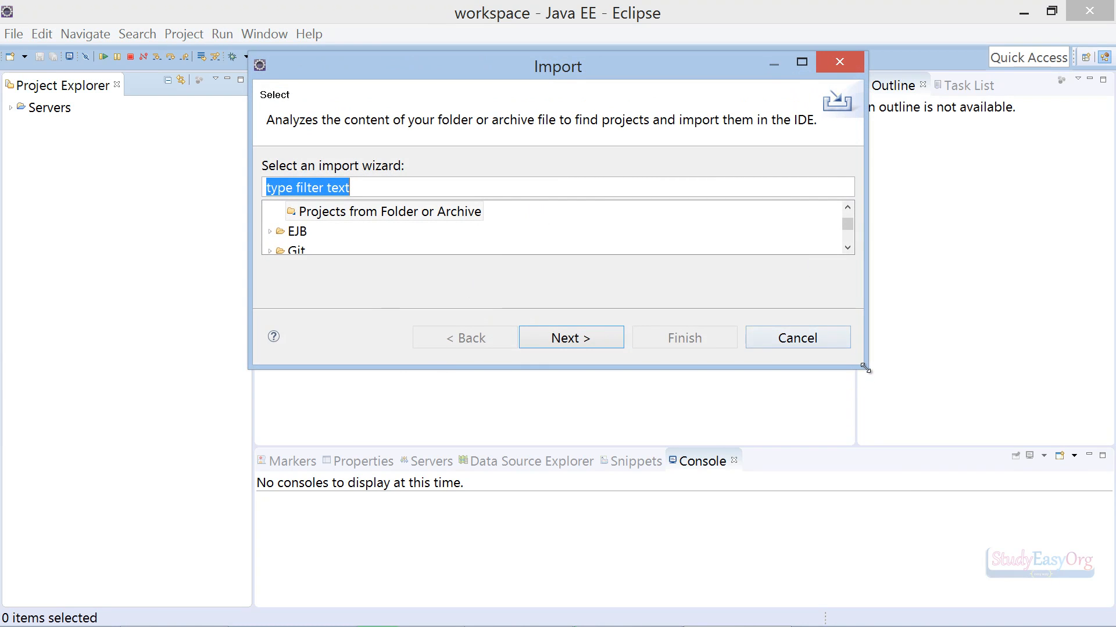
drag(859, 362, 929, 547)
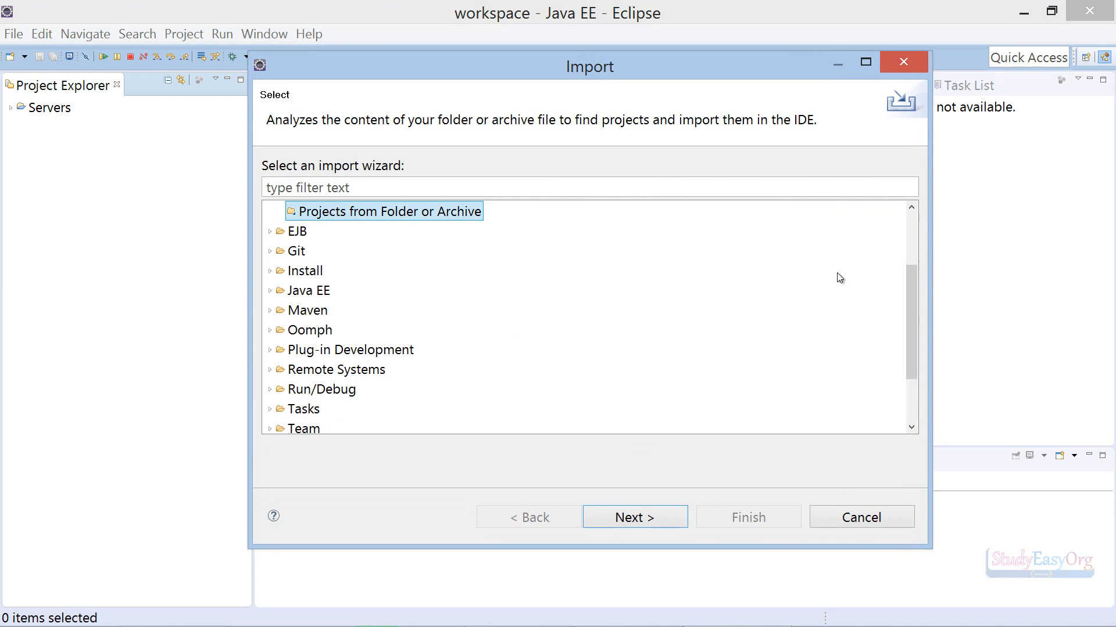
drag(916, 274, 908, 193)
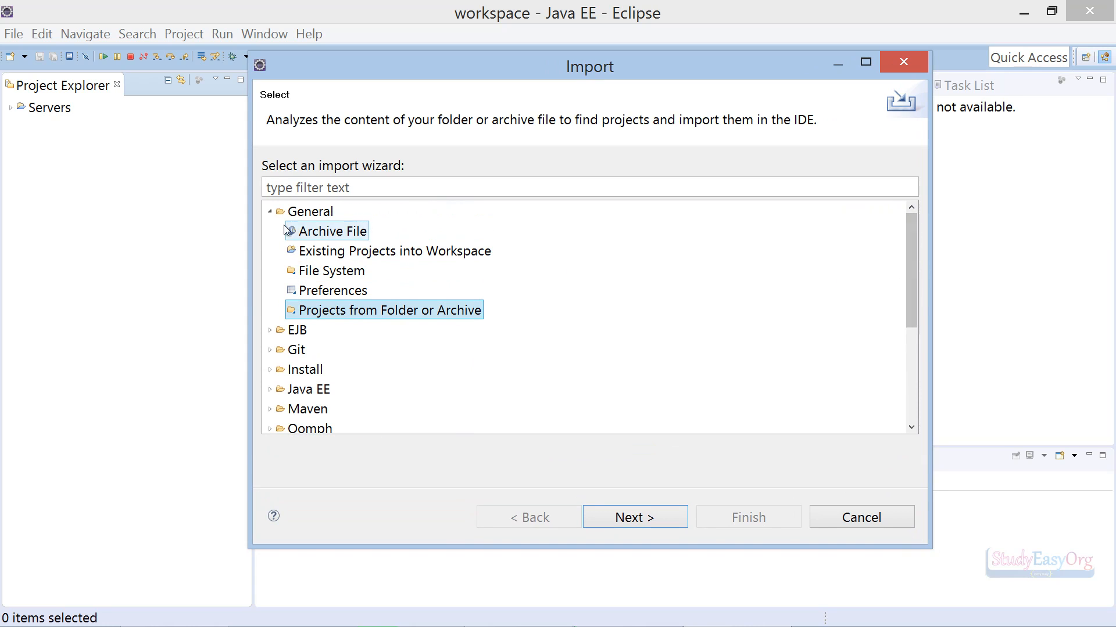
click(271, 212)
click(274, 213)
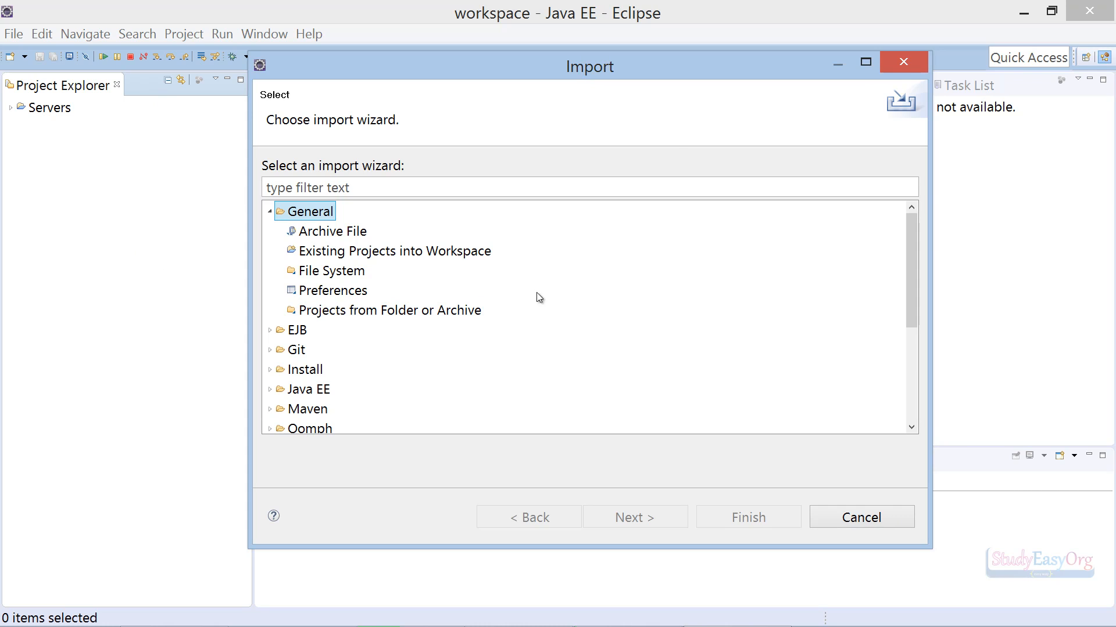
click(448, 256)
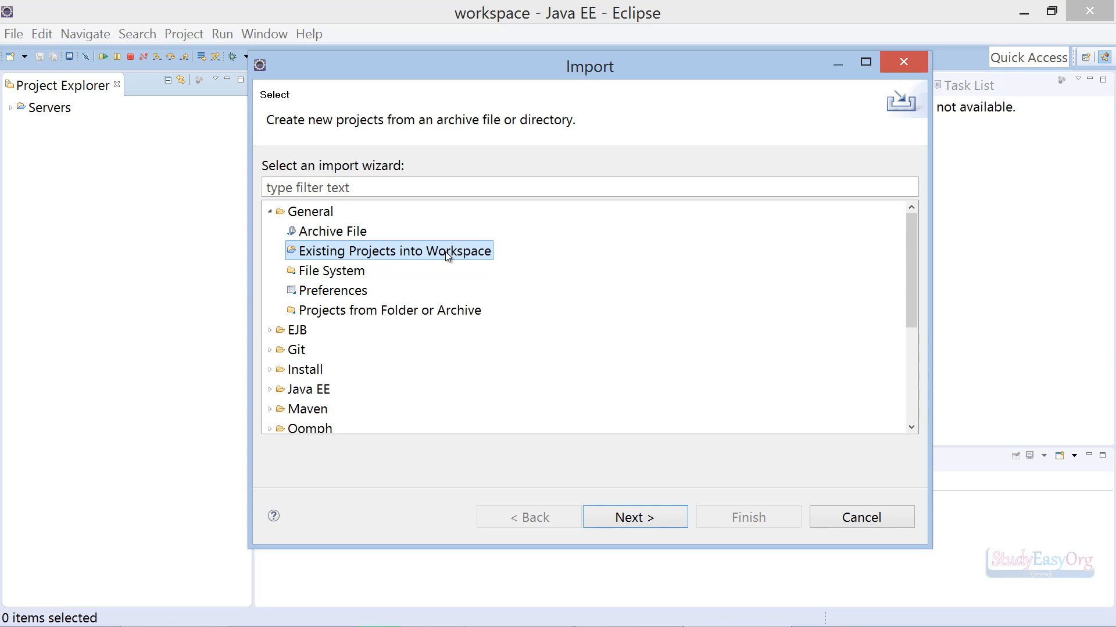
click(907, 60)
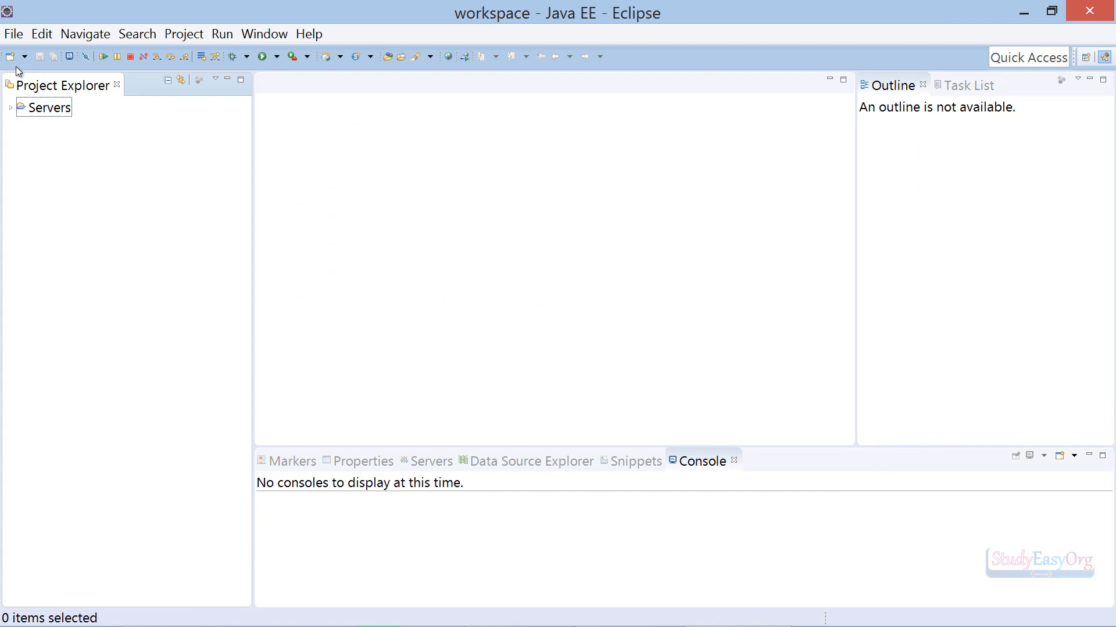
Import the project "Example 1 - with jars" from the desktop Sample folder using Open Projects from File System
click(15, 35)
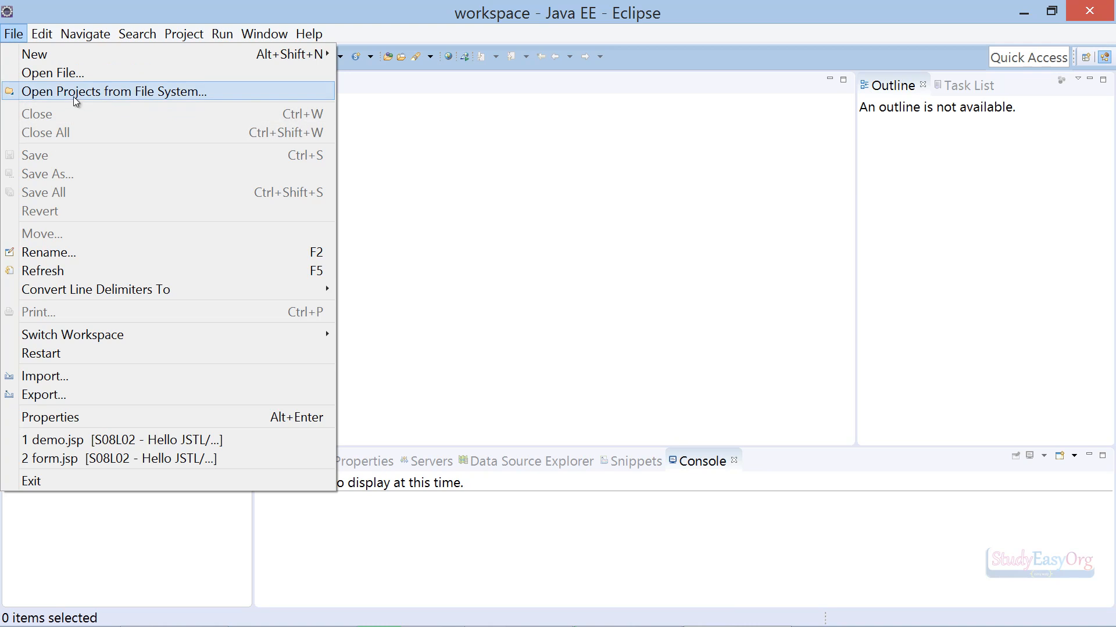
click(129, 94)
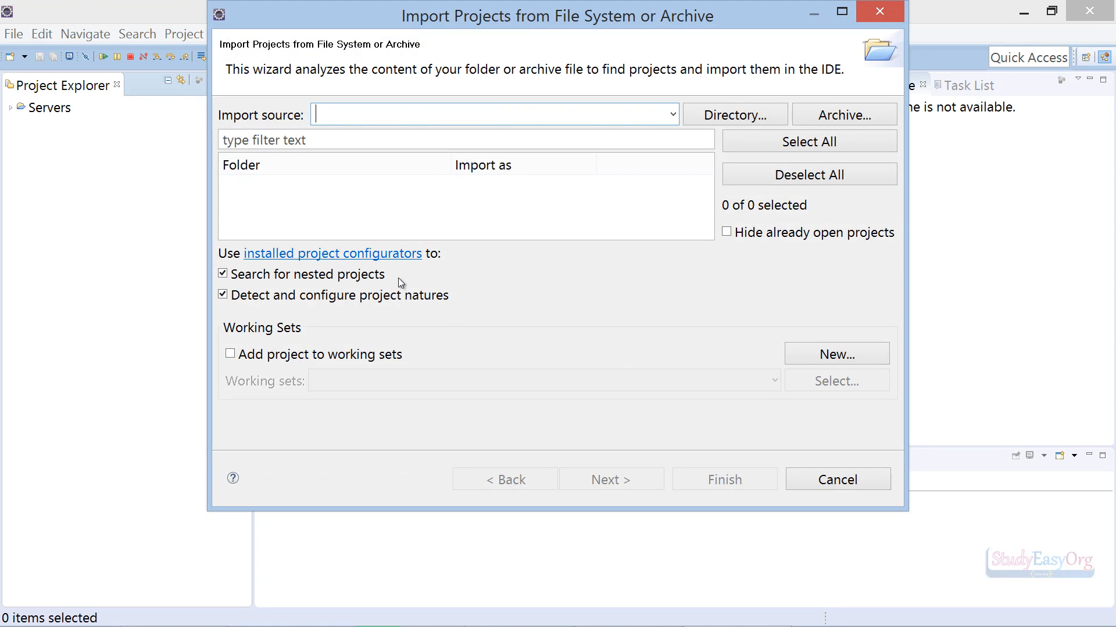
click(748, 116)
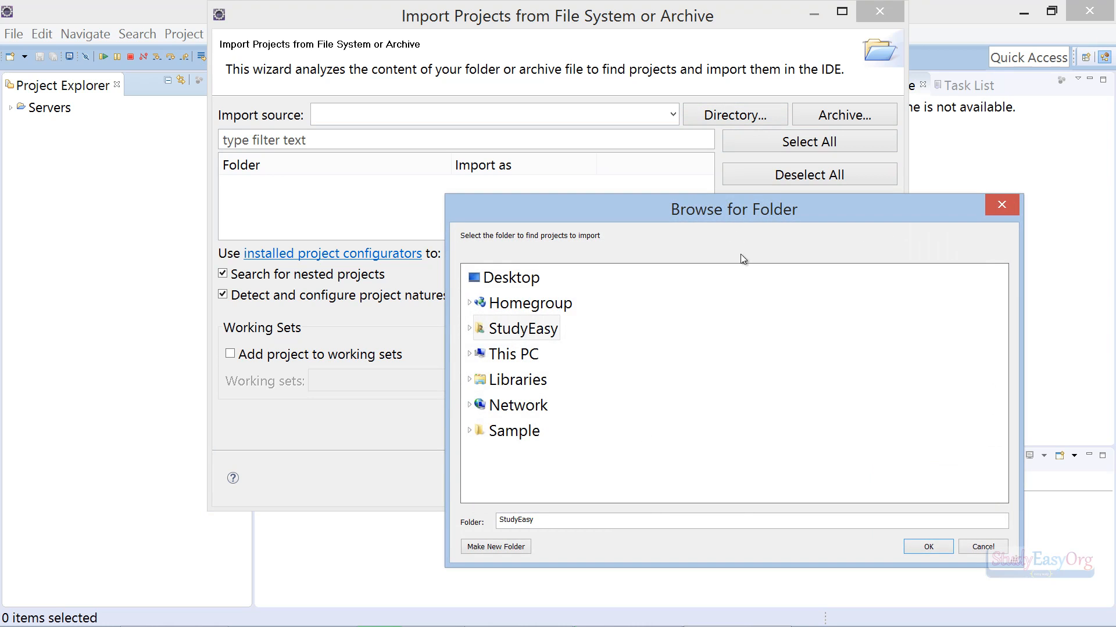
drag(680, 208, 519, 103)
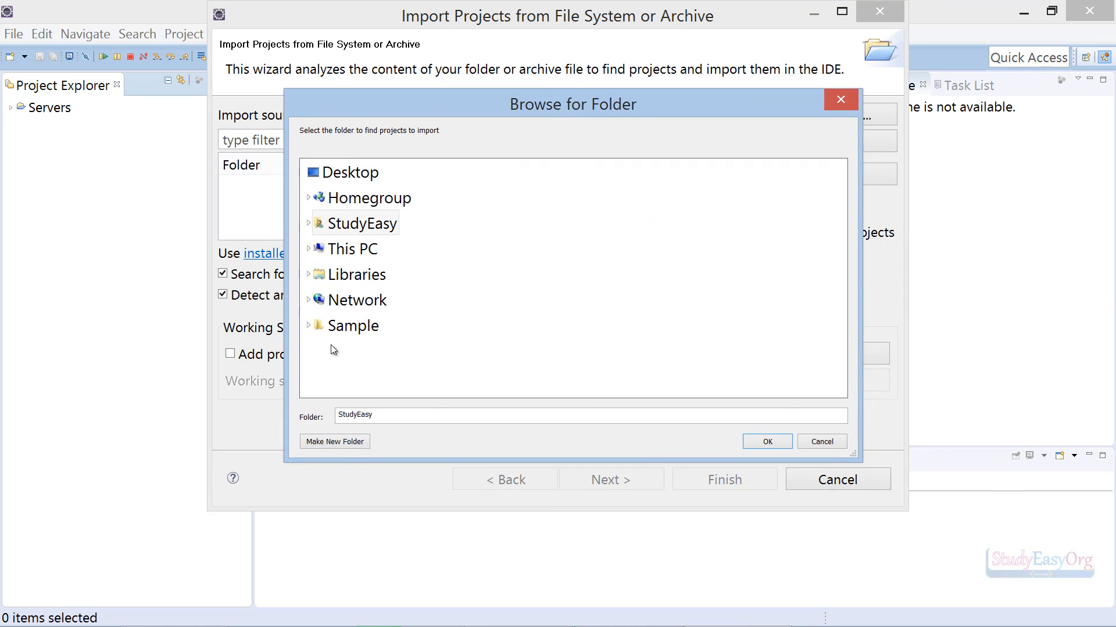
click(309, 326)
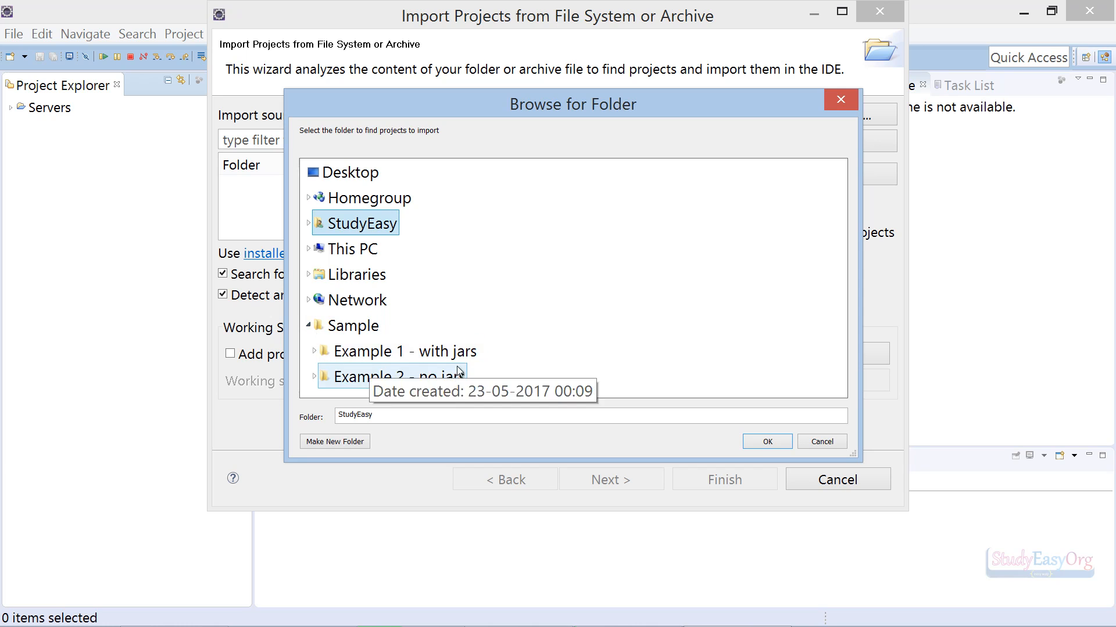
click(375, 352)
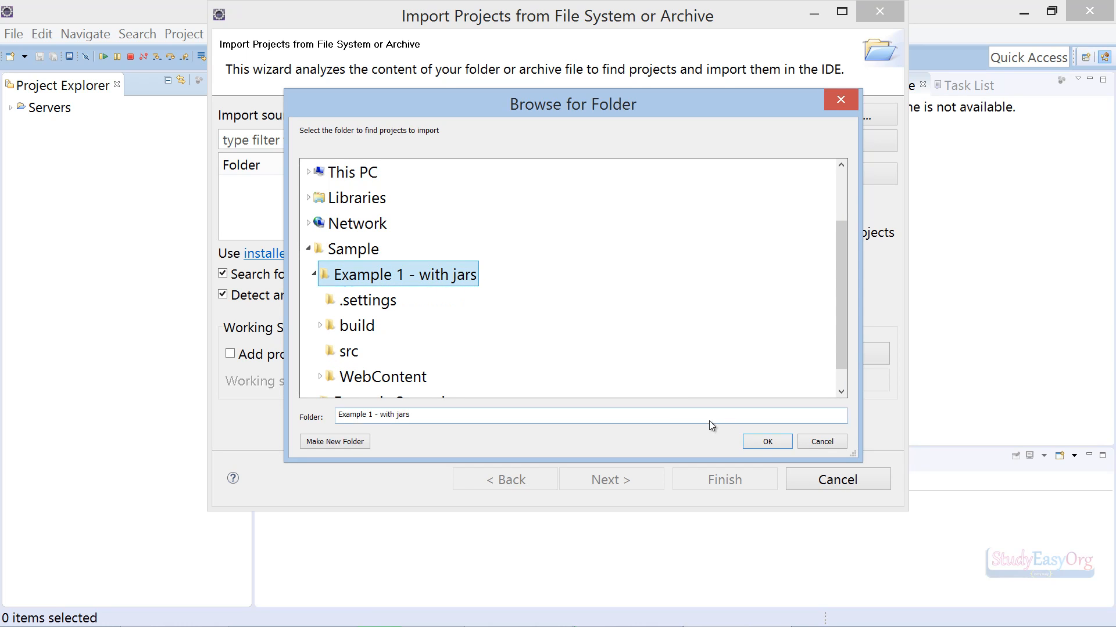
click(775, 443)
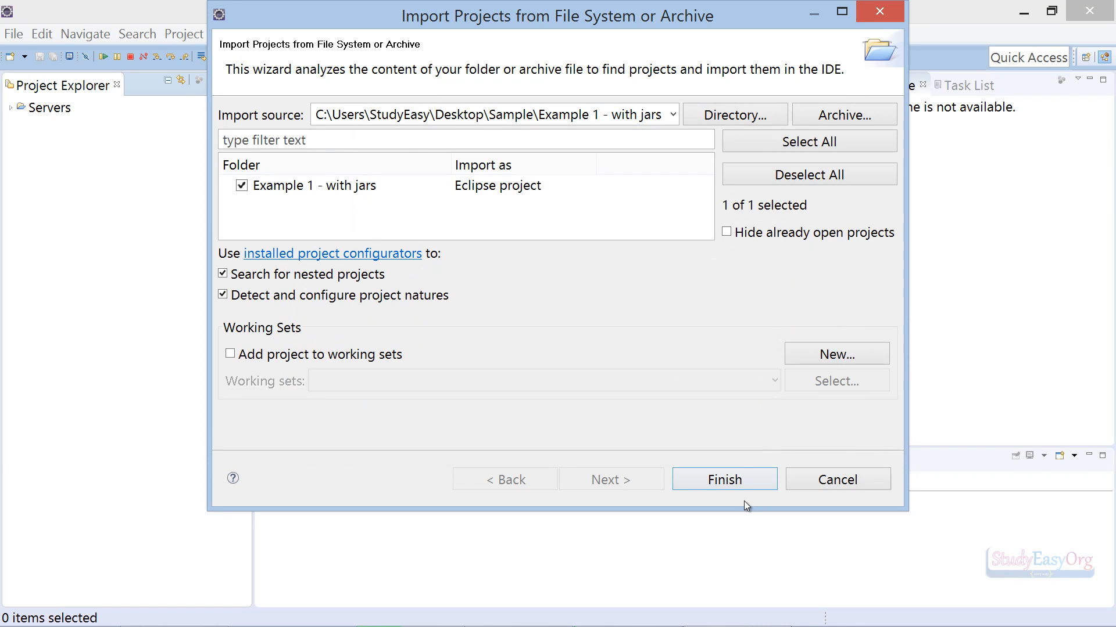
click(737, 476)
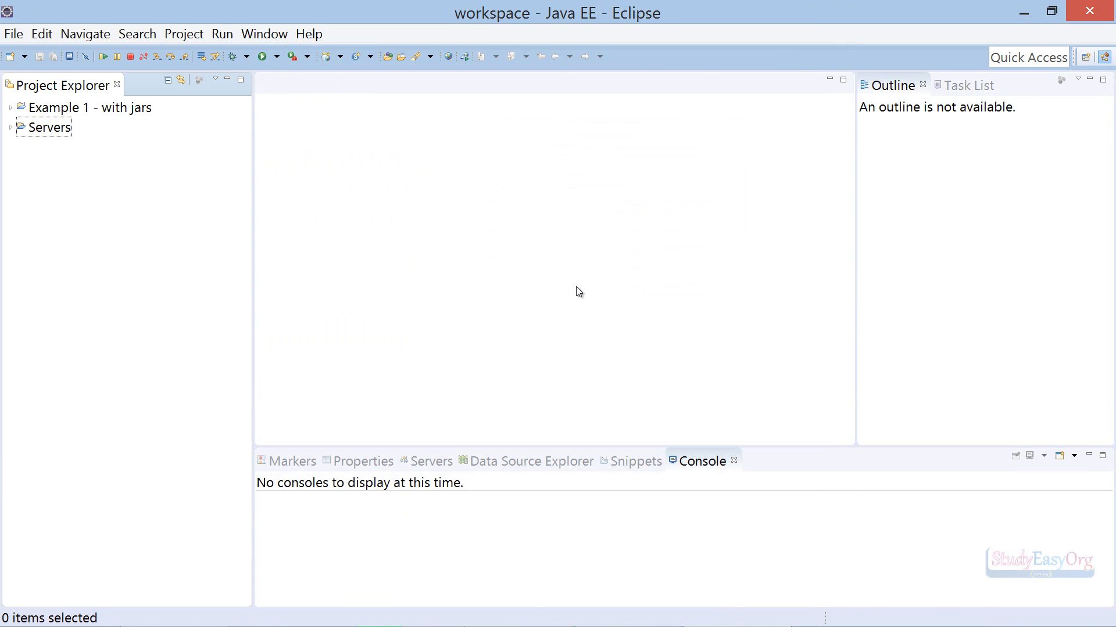
Run form.jsp from the WebContent folder of "Example 1 - with jars" on the Tomcat server
click(119, 108)
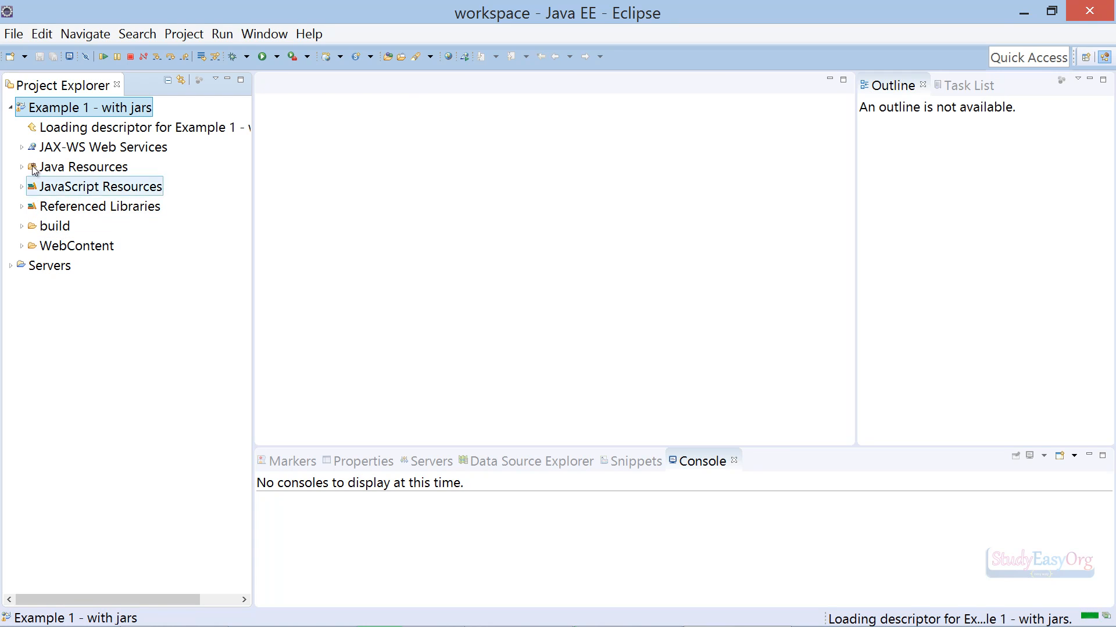
click(21, 247)
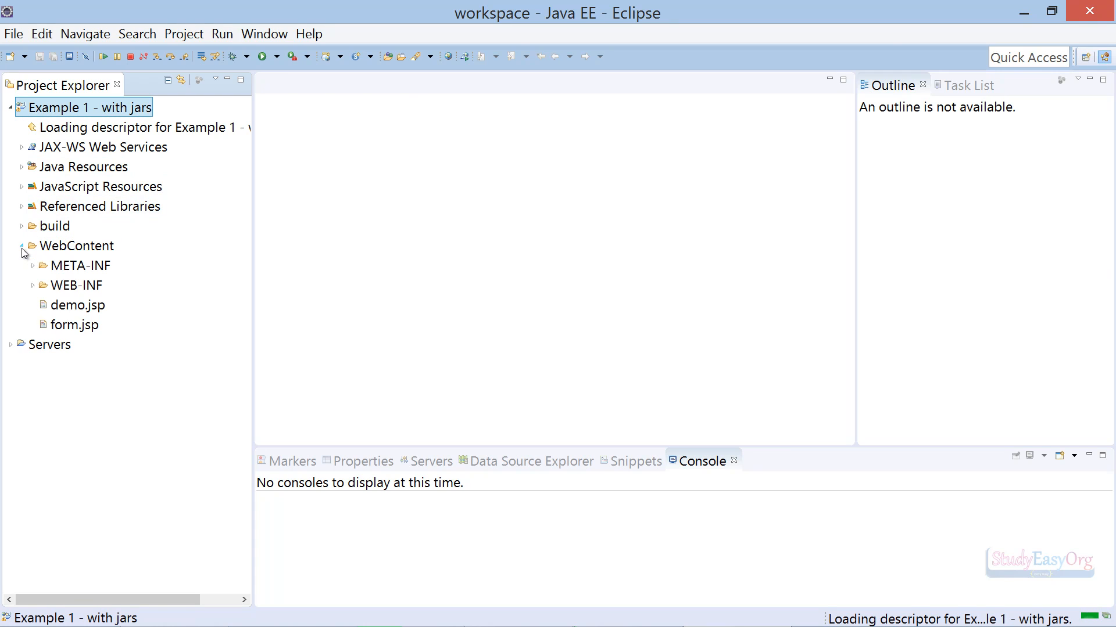
click(81, 326)
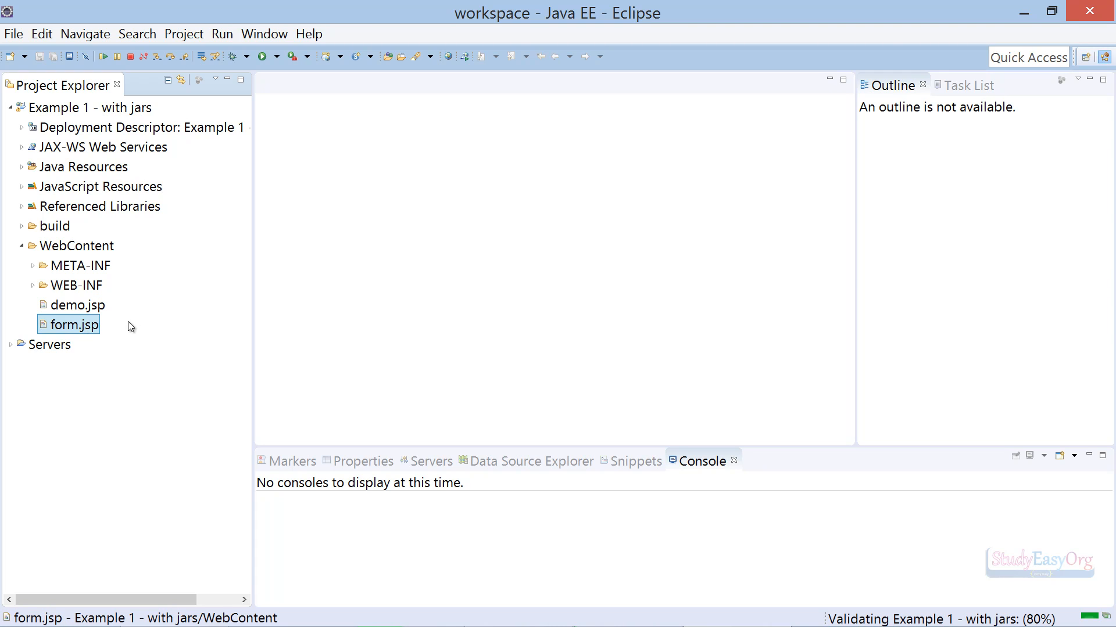
right_click(100, 323)
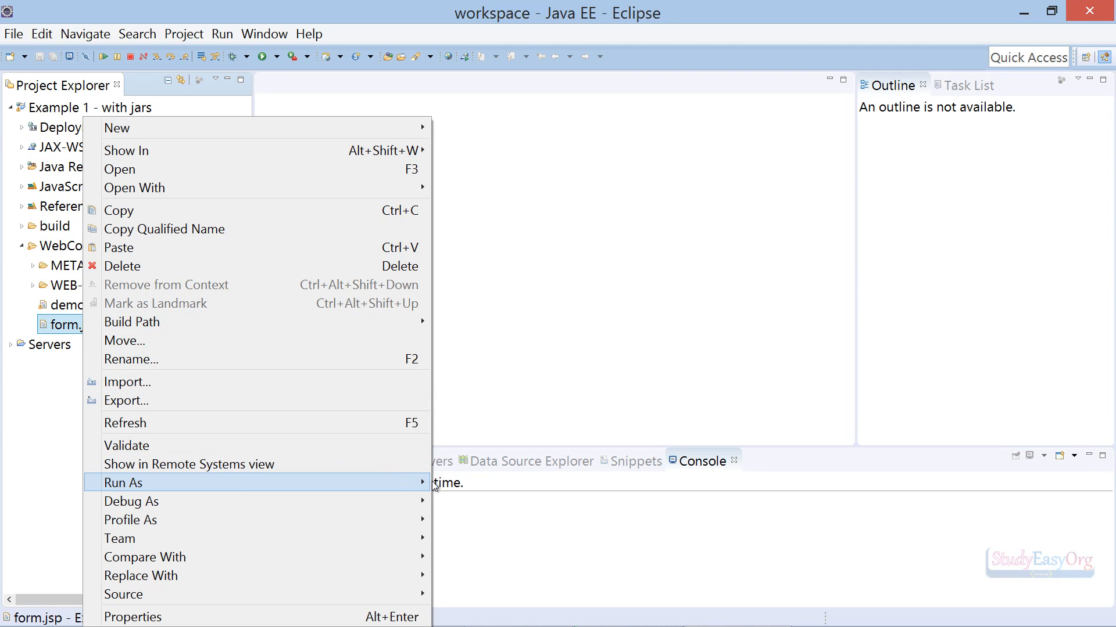
mouse_move(433, 485)
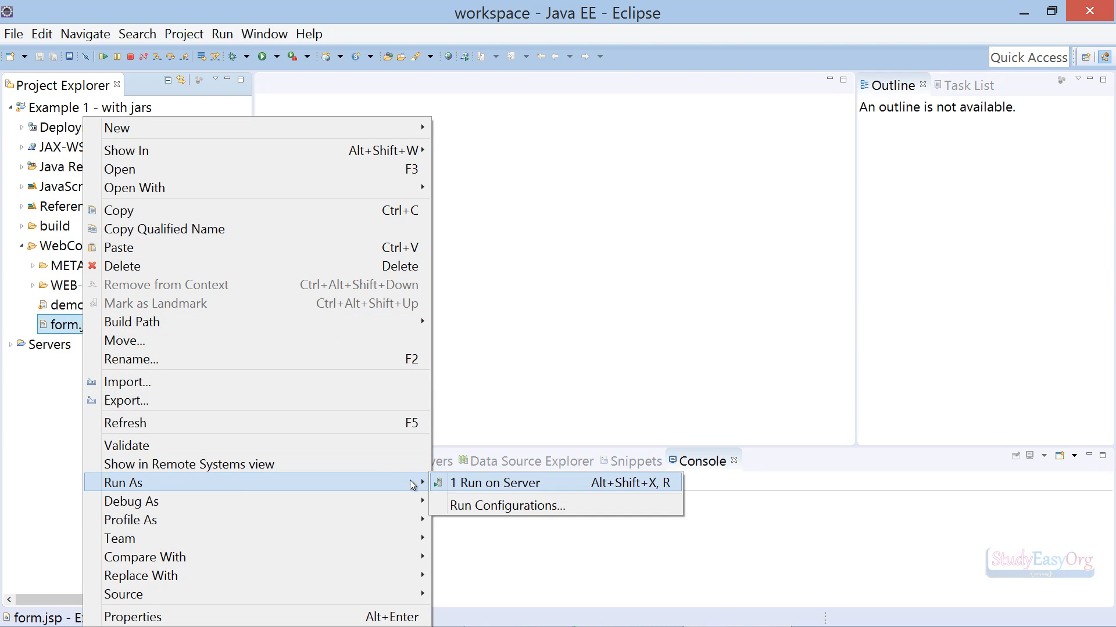
click(506, 483)
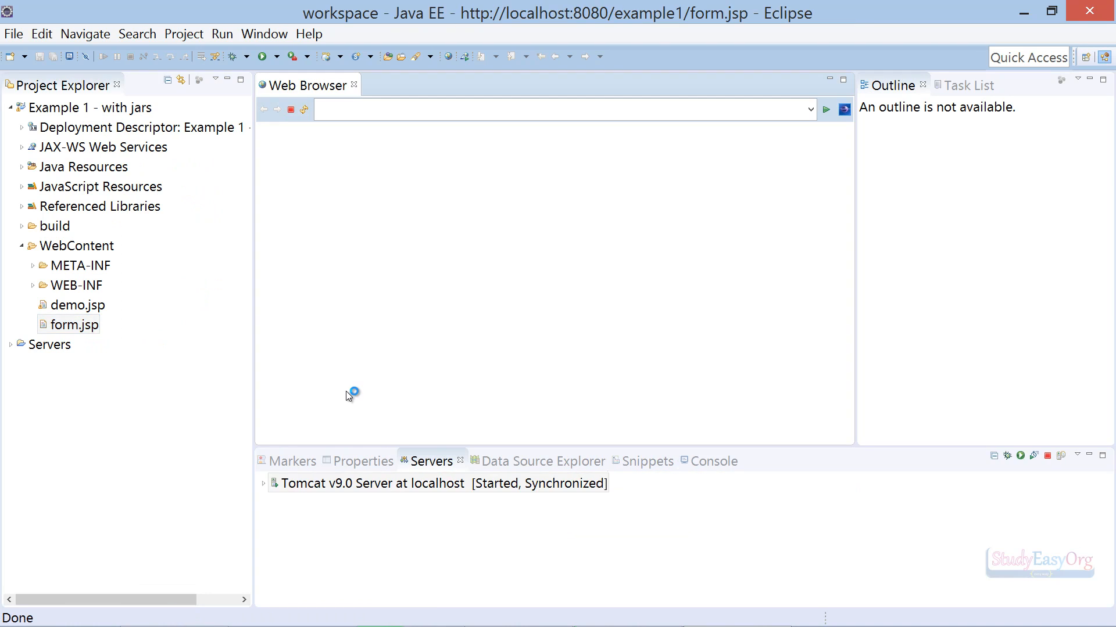
click(366, 489)
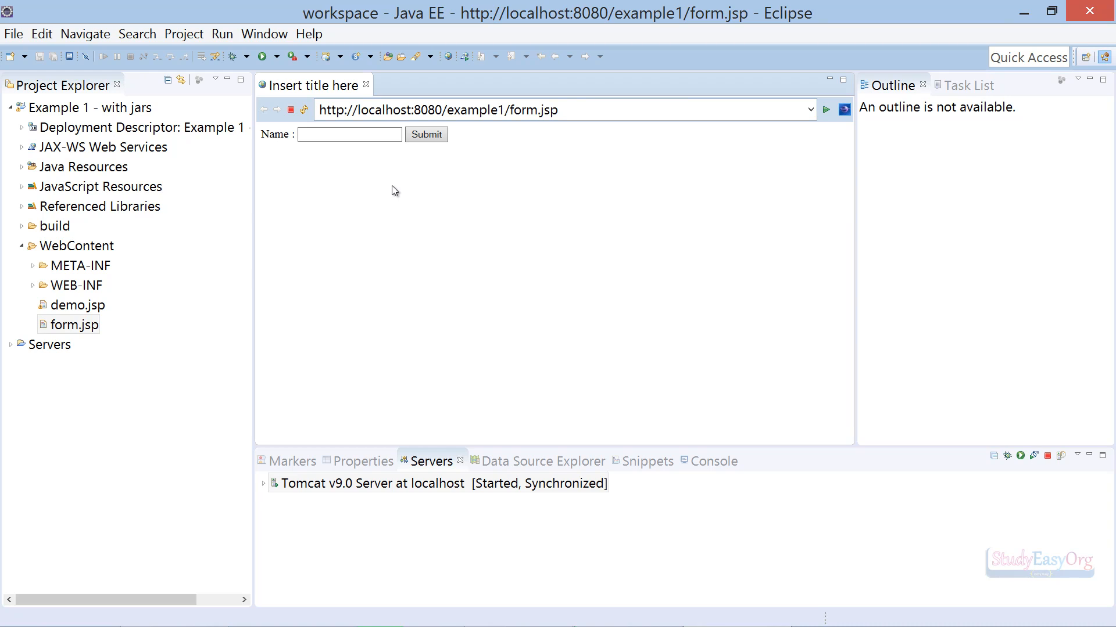
Enter a first name in the form page's Name field and submit the form
click(346, 133)
text(Chaand)
click(253, 134)
click(424, 137)
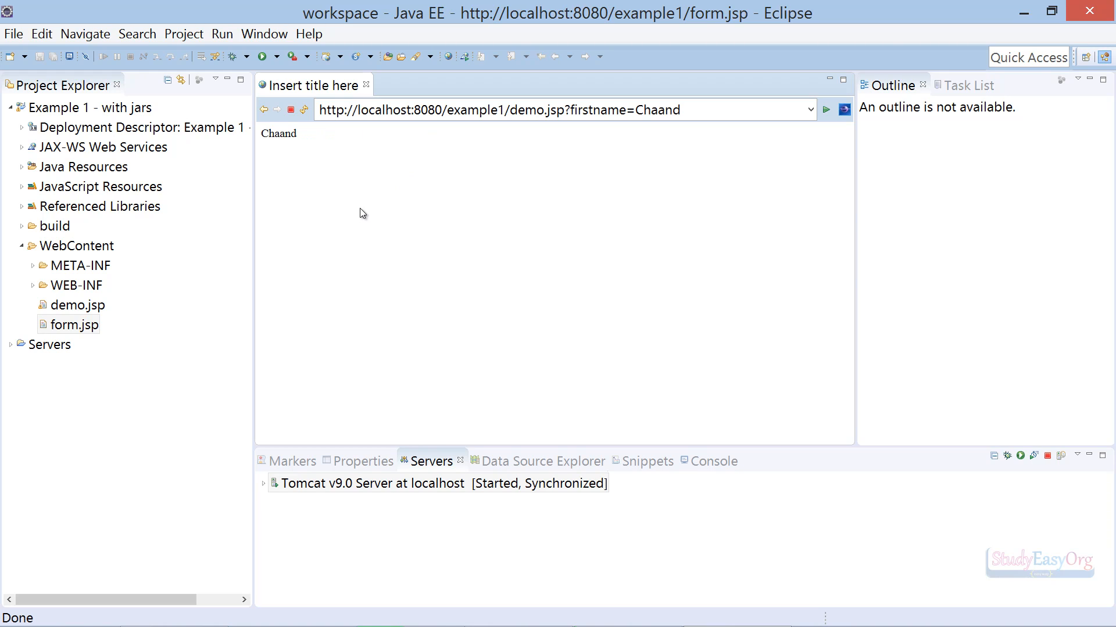
Examine the lib folder inside WEB-INF of "Example 1 - with jars", and collapse the project tree
click(32, 286)
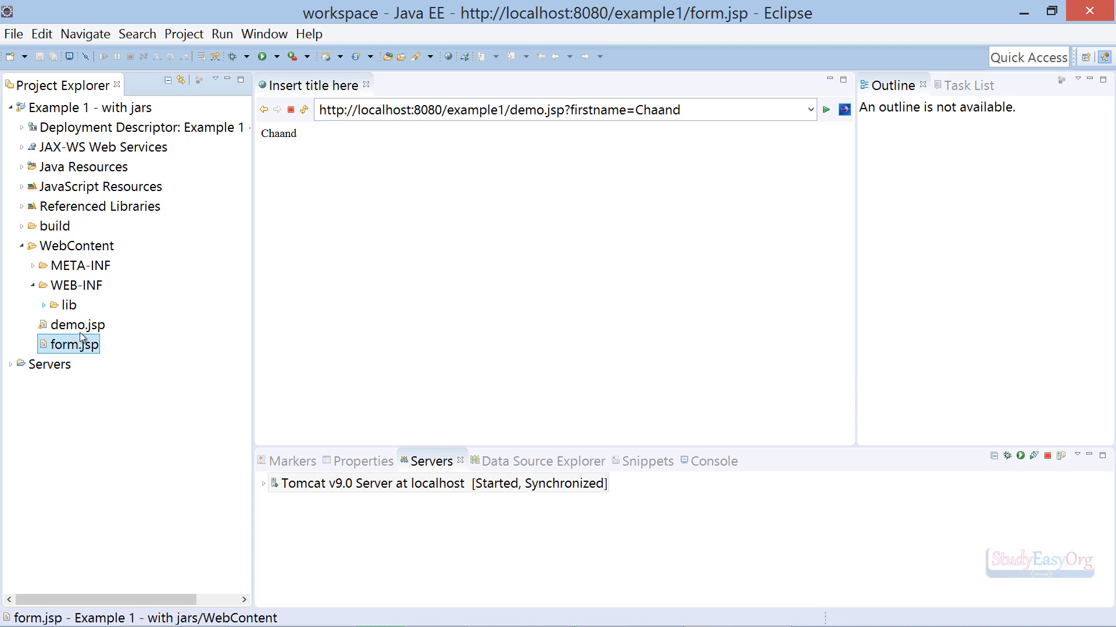
click(44, 305)
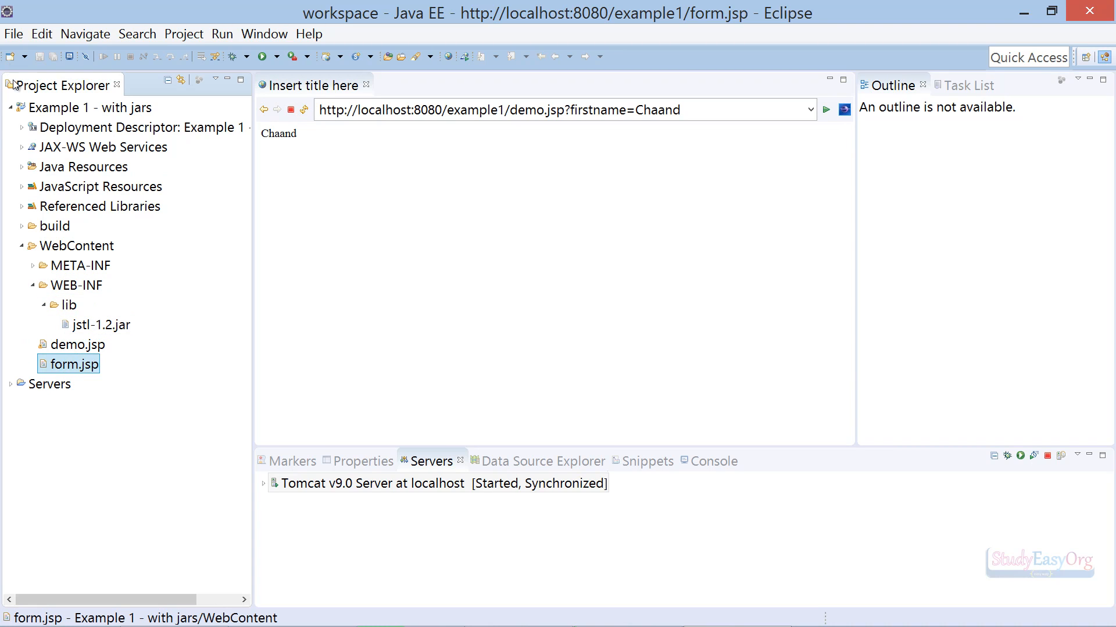
click(10, 108)
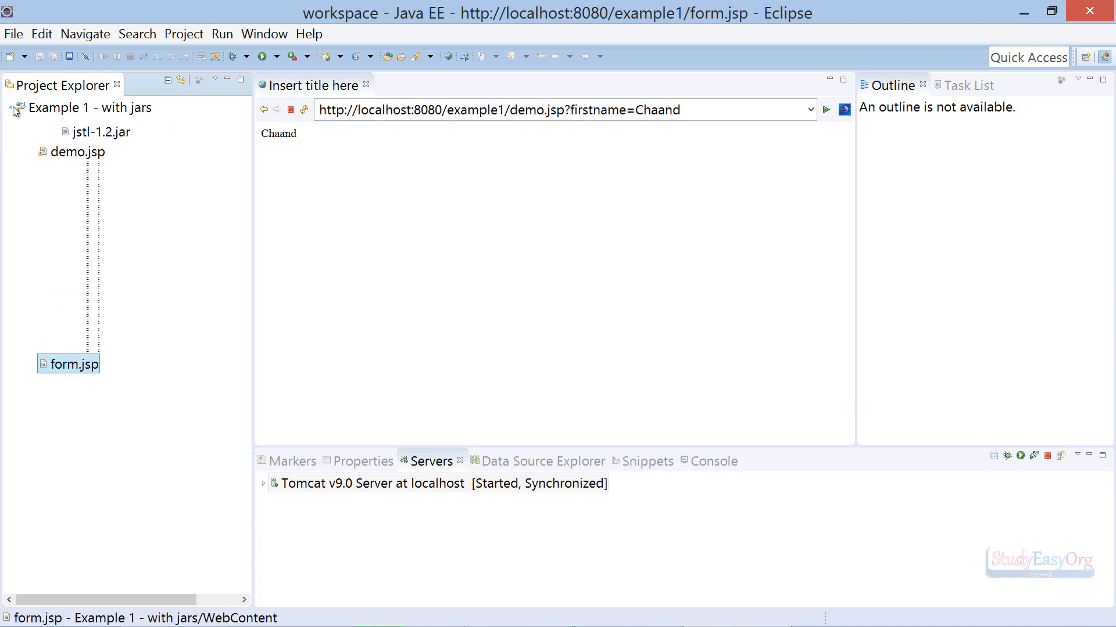
Close the browser page and remove "Example 1 - with jars" from the workspace without deleting its contents on disk
click(366, 85)
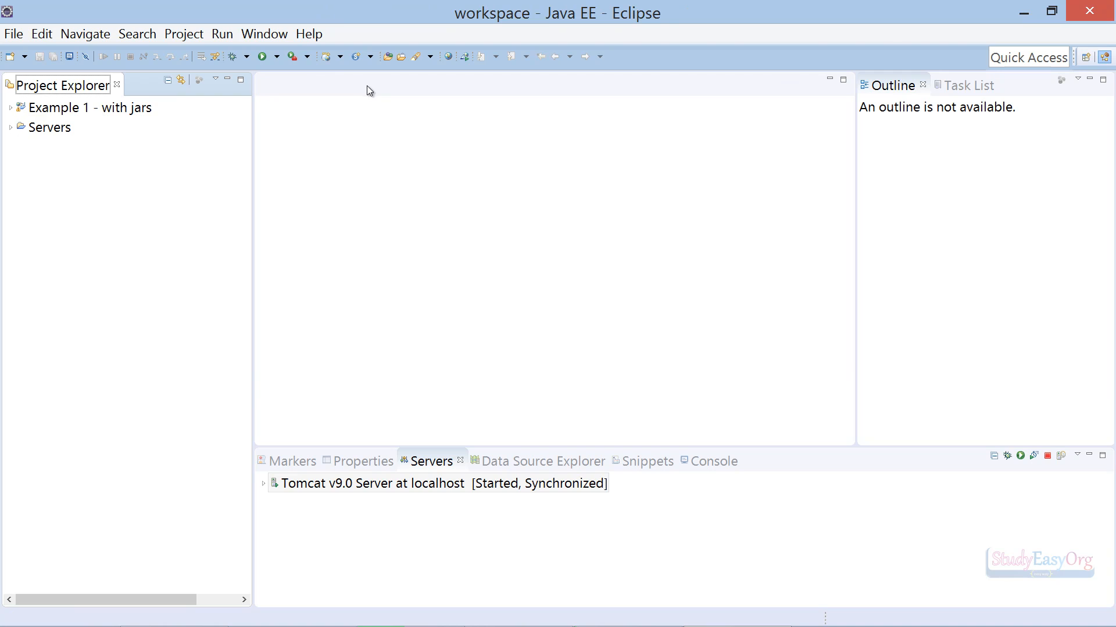
click(78, 109)
key(Delete)
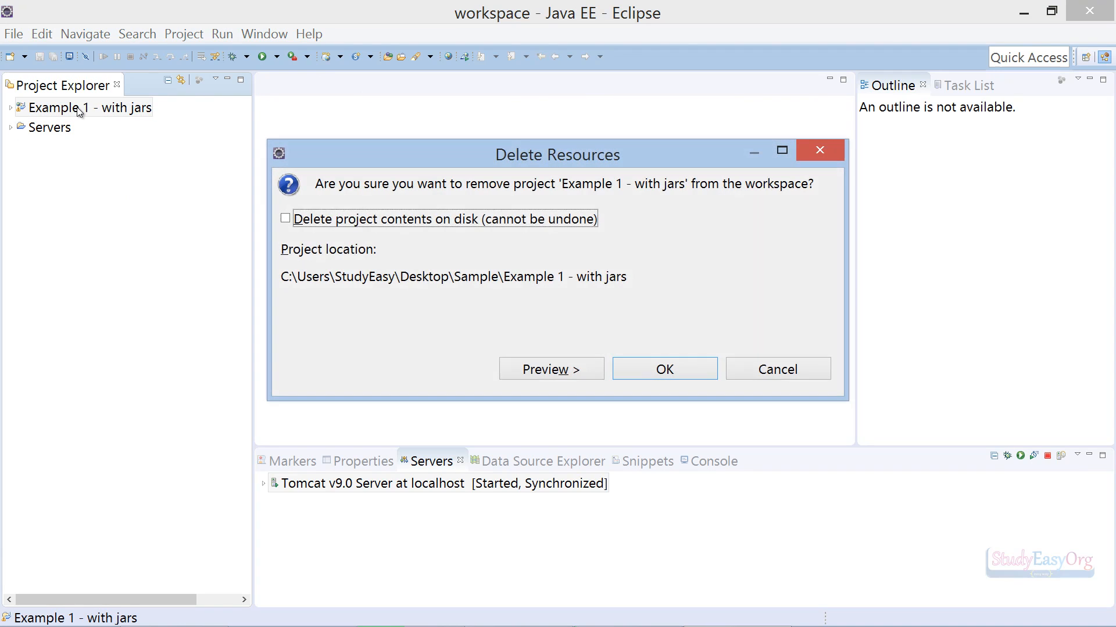
click(665, 368)
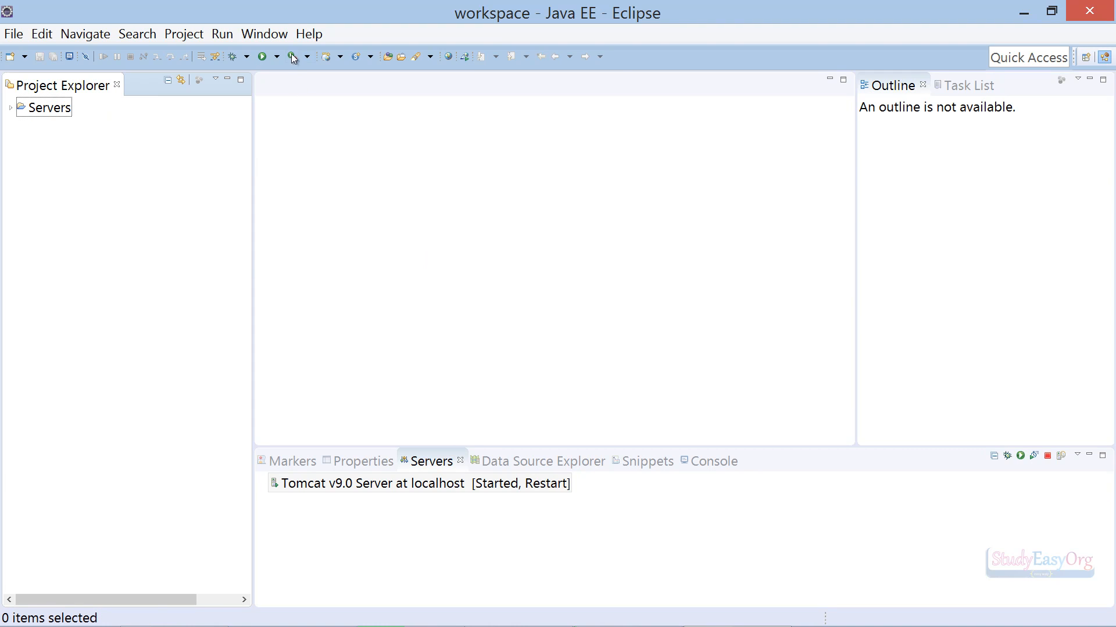
Show the Servers view and open the Server Runtime Environments page of the workspace preferences
click(437, 469)
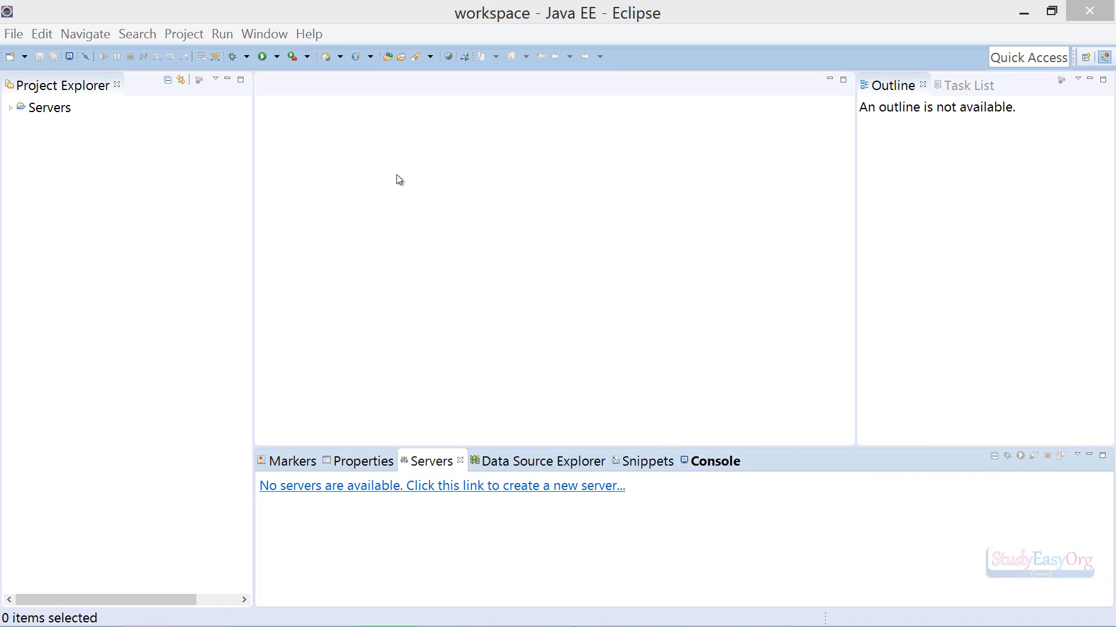
click(265, 36)
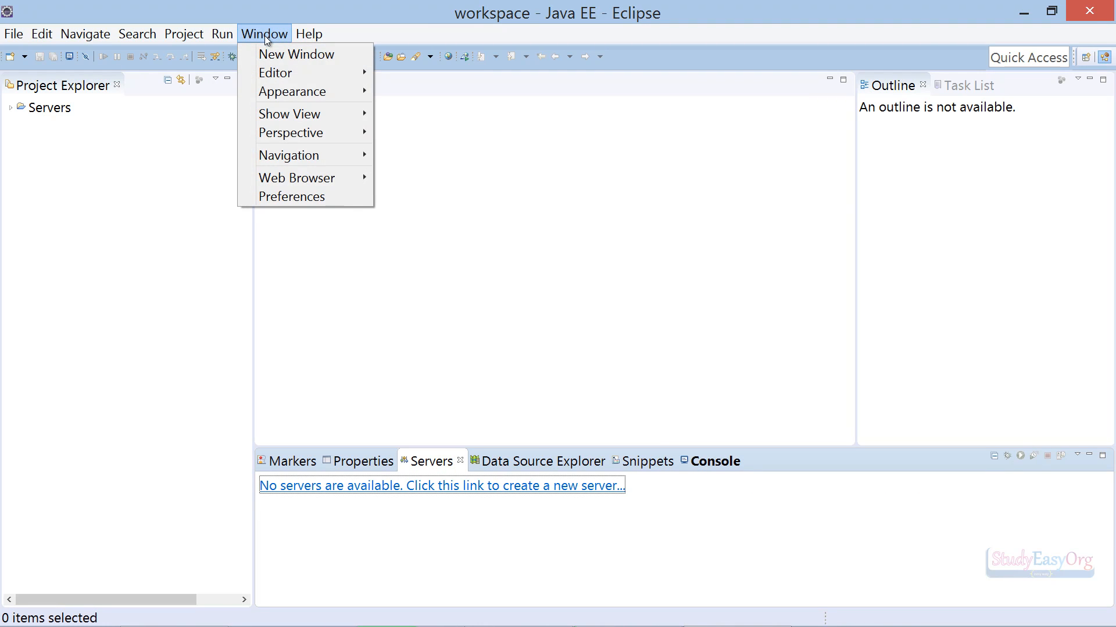
click(314, 197)
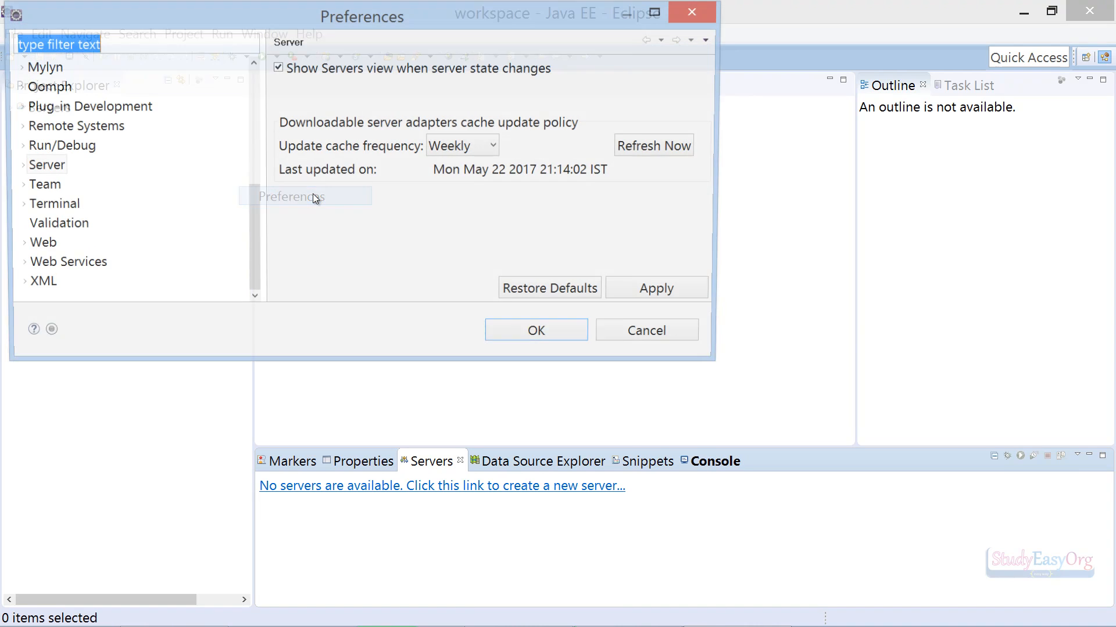
double_click(427, 14)
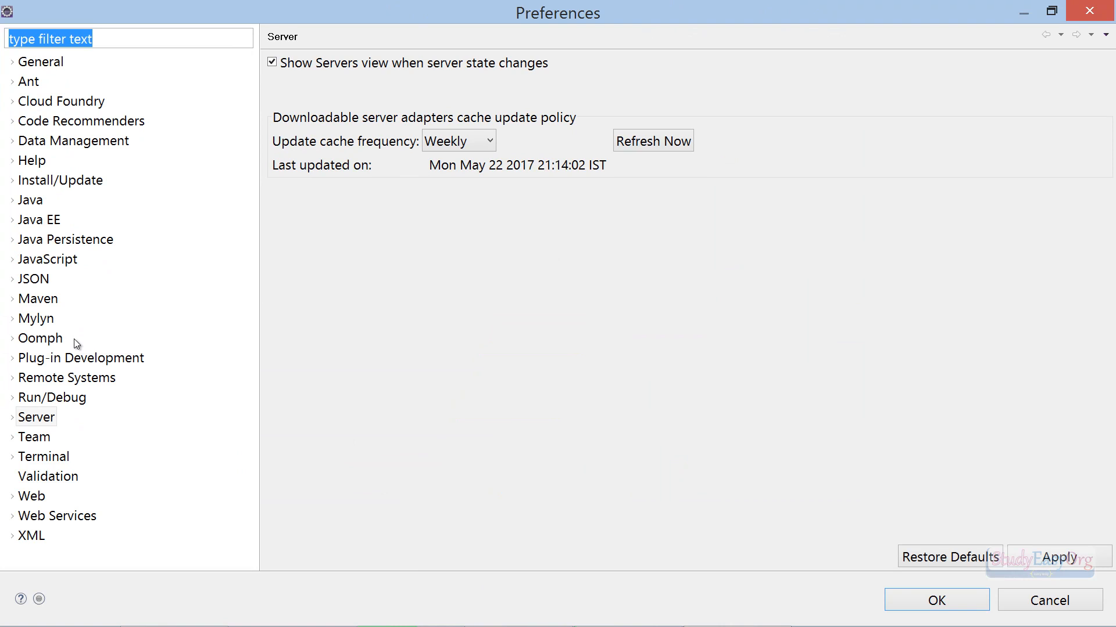
click(12, 418)
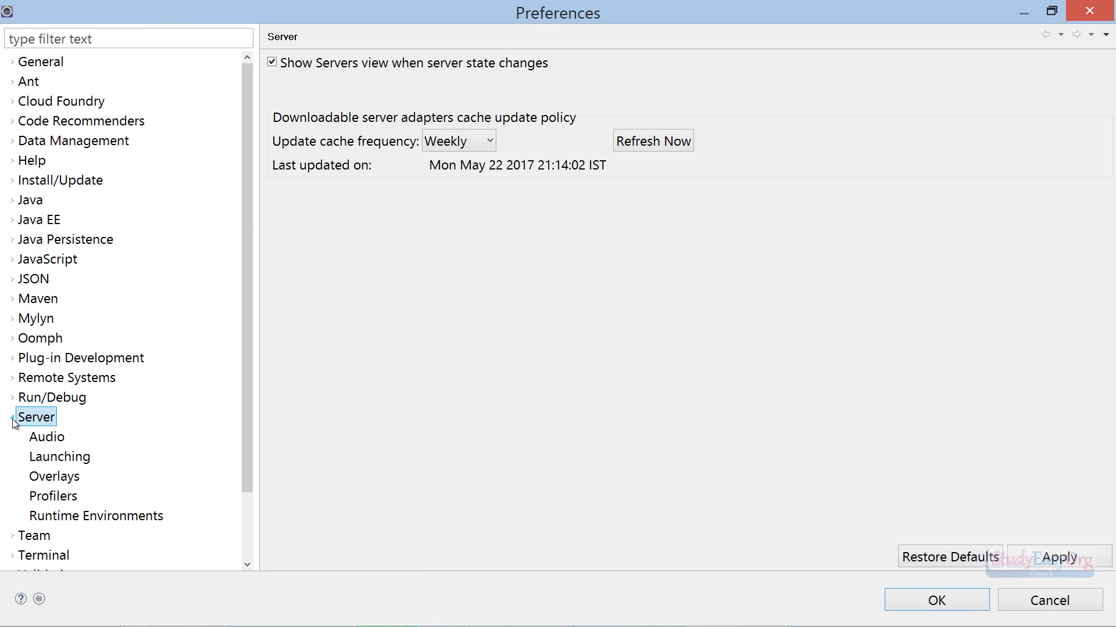
drag(250, 190, 246, 247)
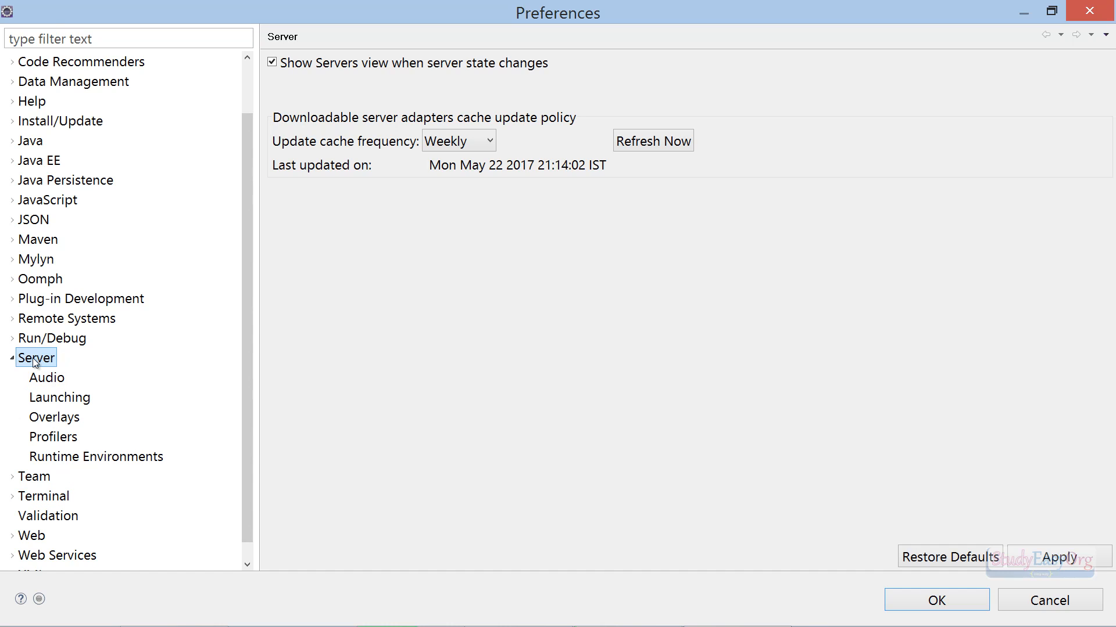
click(116, 462)
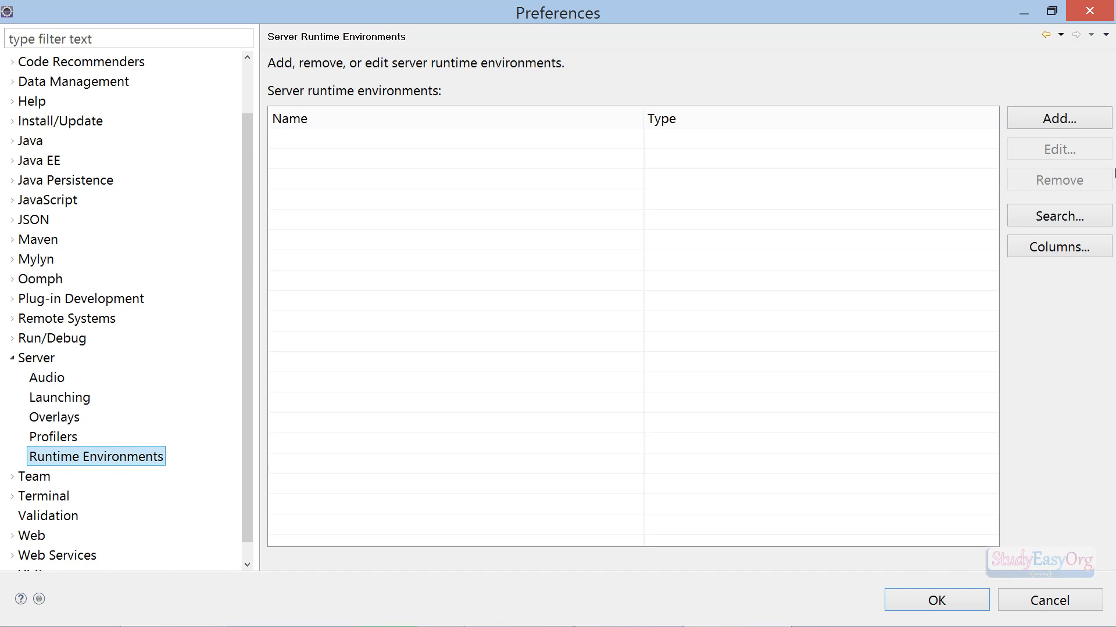
Add an Apache Tomcat v9.0 runtime environment with installation directory C:\Program Files\Apache Software Foundation\Tomcat 9.0 and the workbench default JRE, and accept the preferences
click(1064, 122)
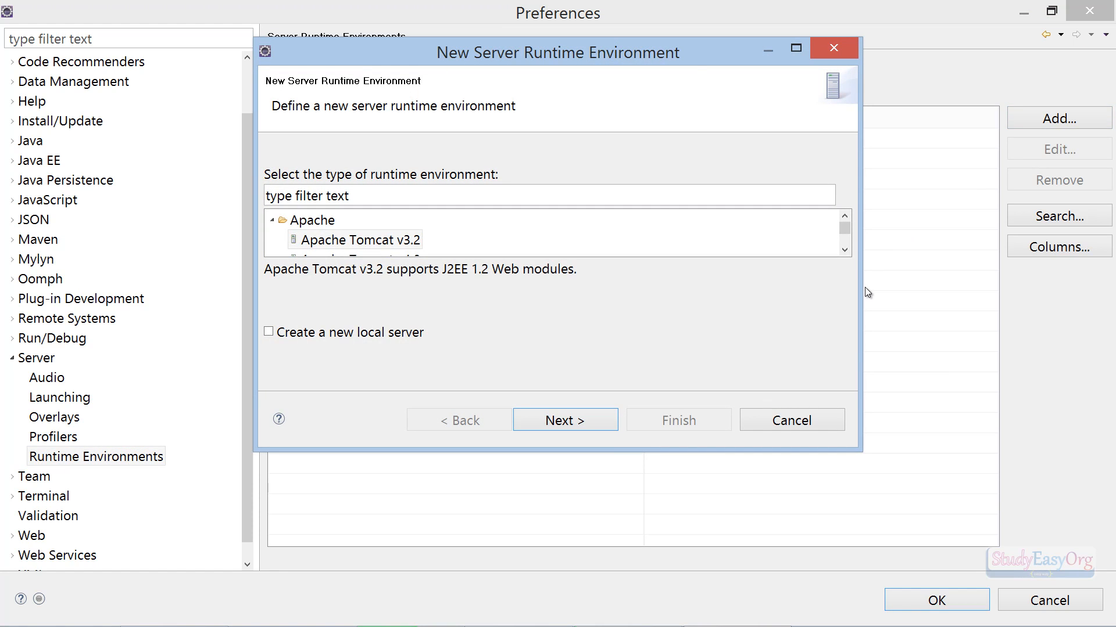
drag(632, 450, 632, 598)
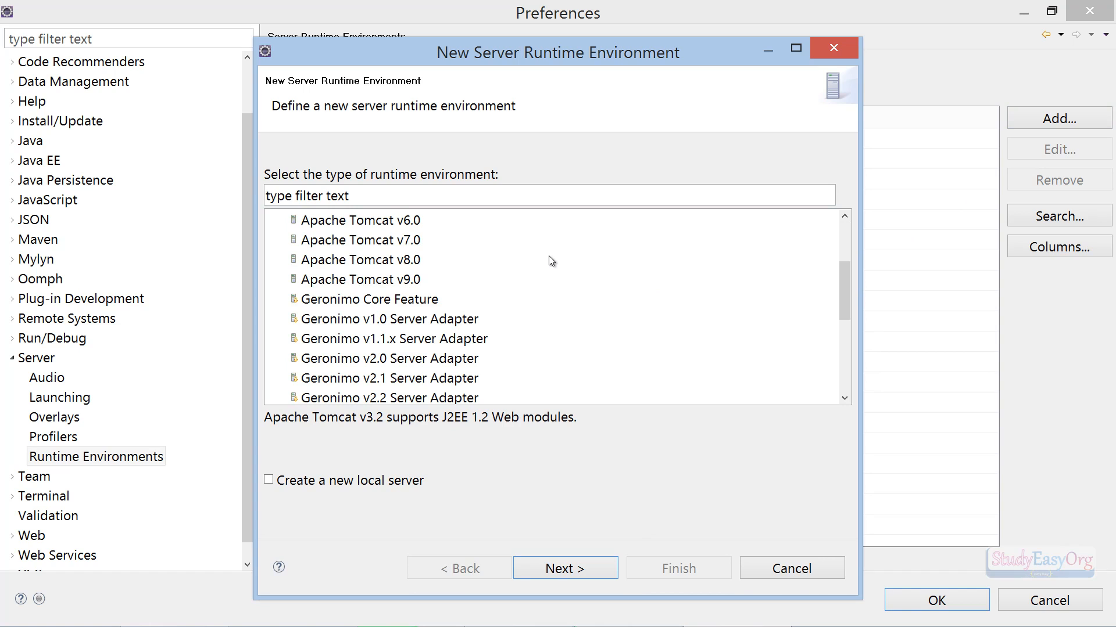
click(339, 284)
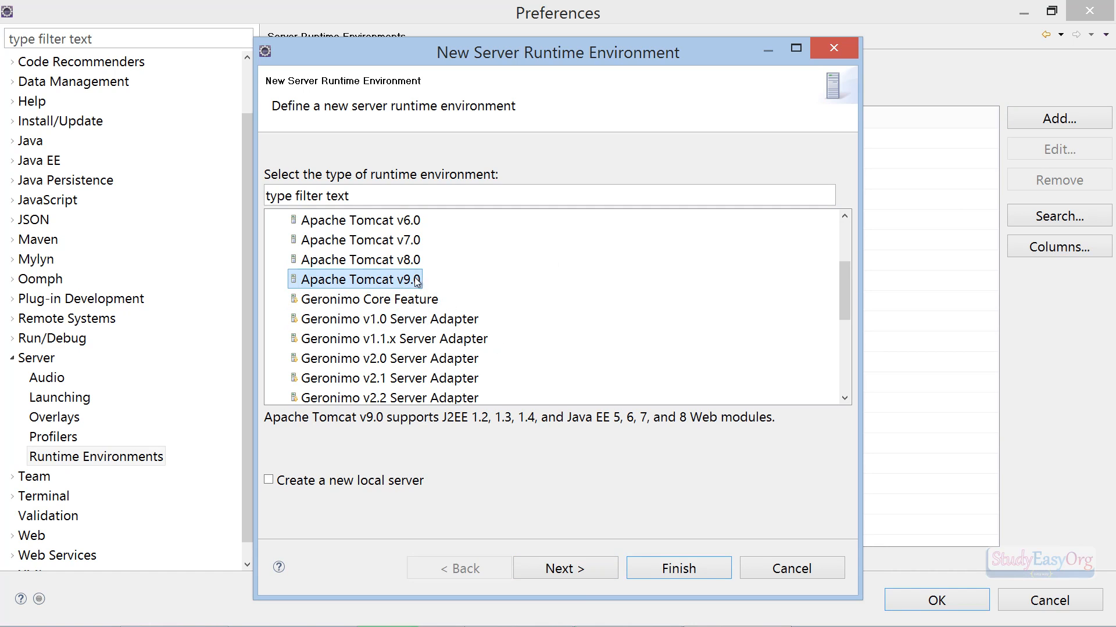
click(591, 573)
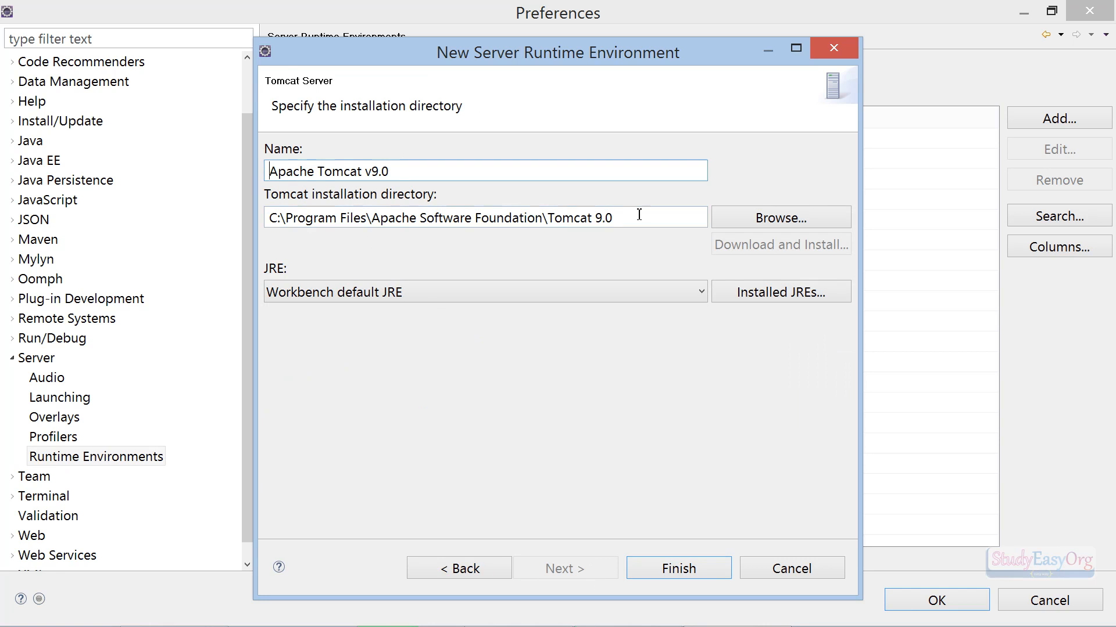
drag(639, 215, 225, 216)
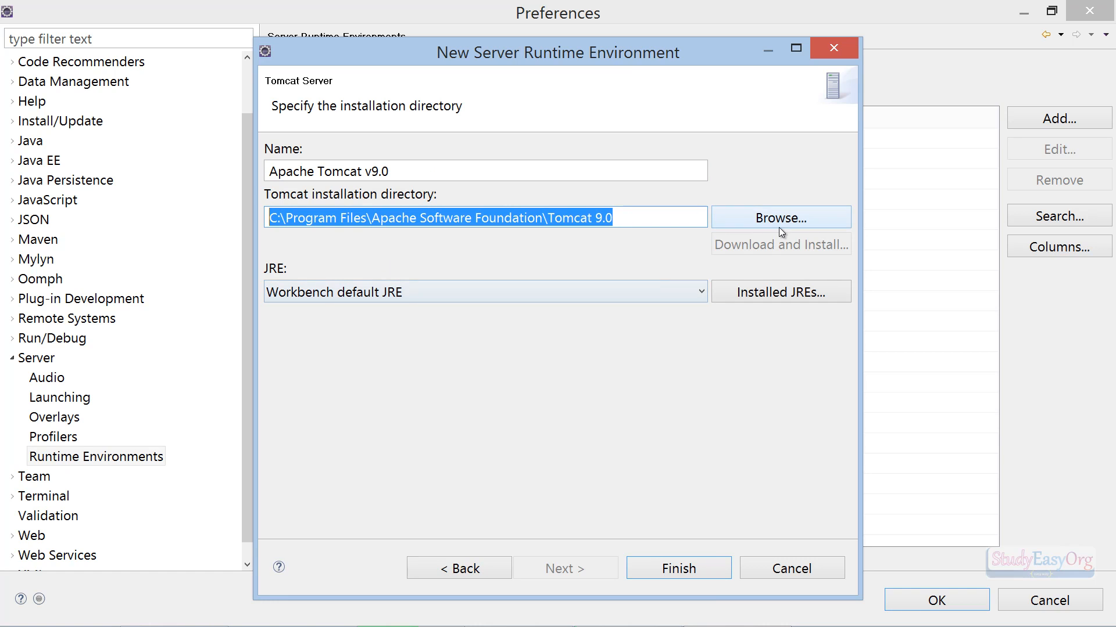
click(663, 223)
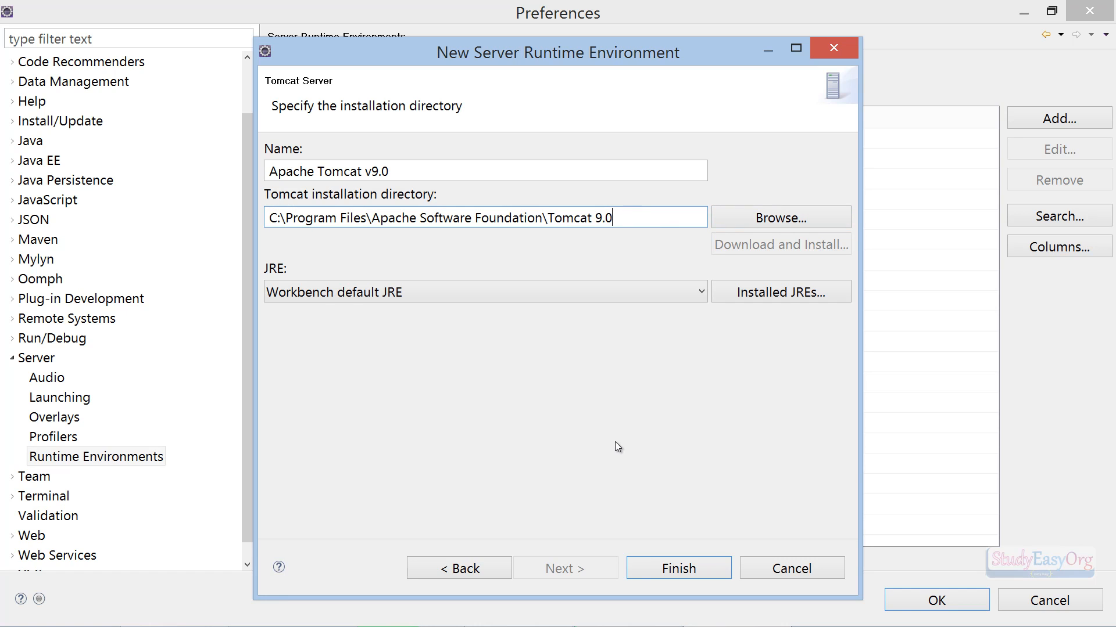
click(677, 570)
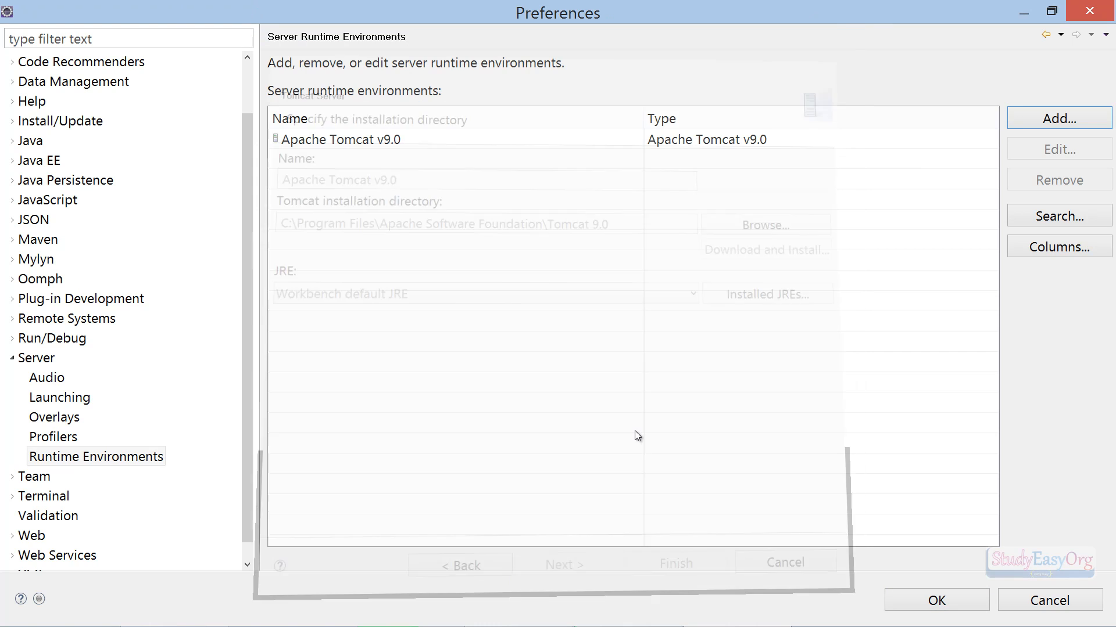
click(947, 599)
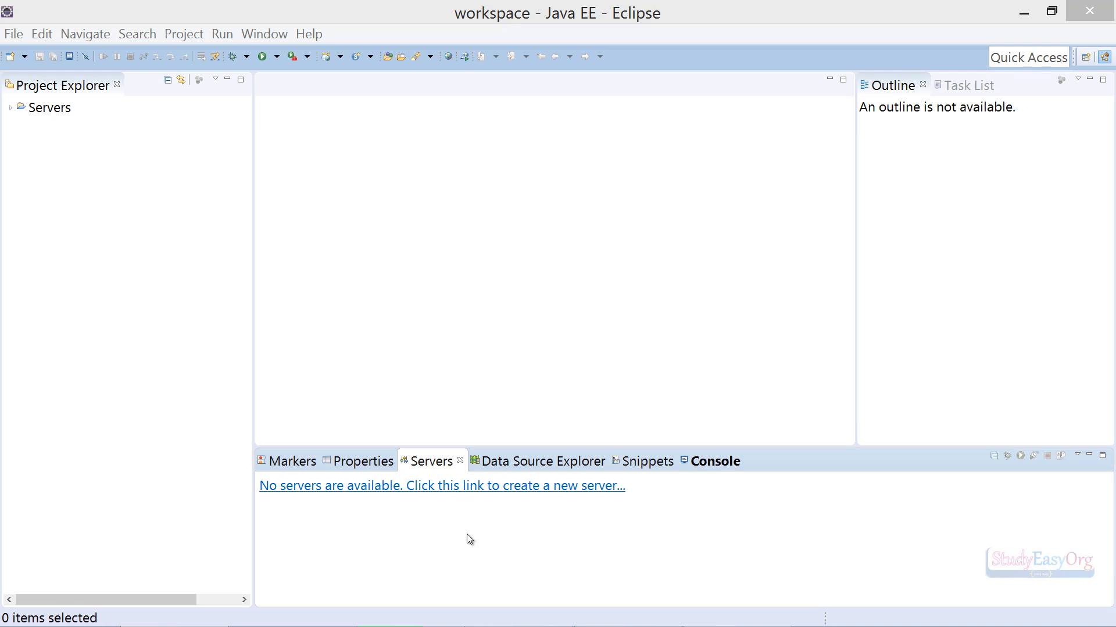
Create a new Tomcat v9.0 server at localhost using the Apache Tomcat v9.0 runtime environment
click(437, 486)
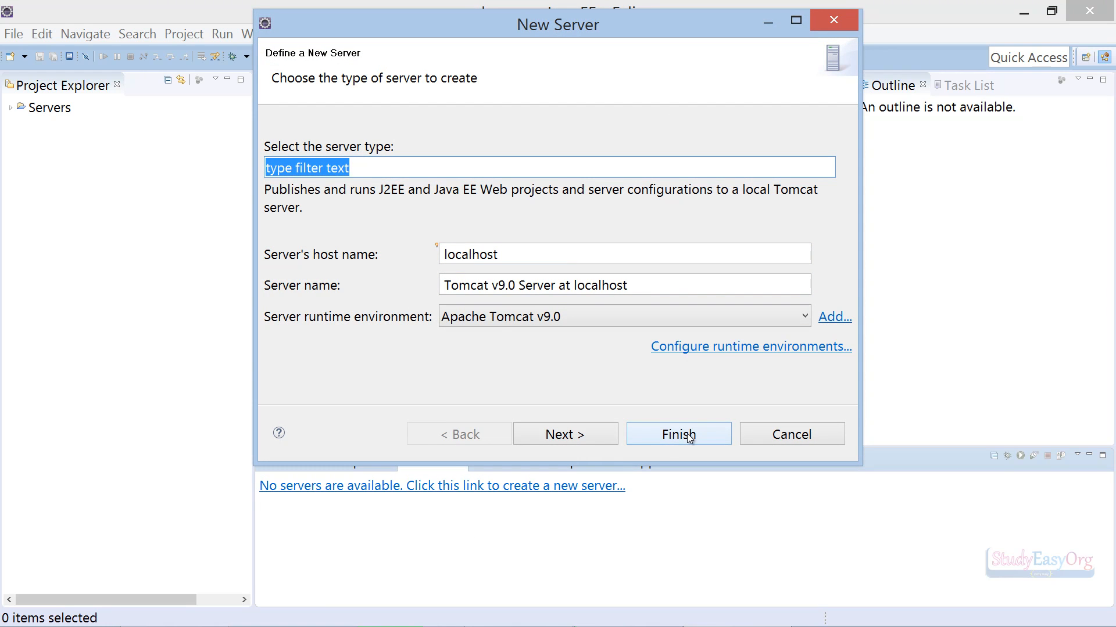
click(687, 437)
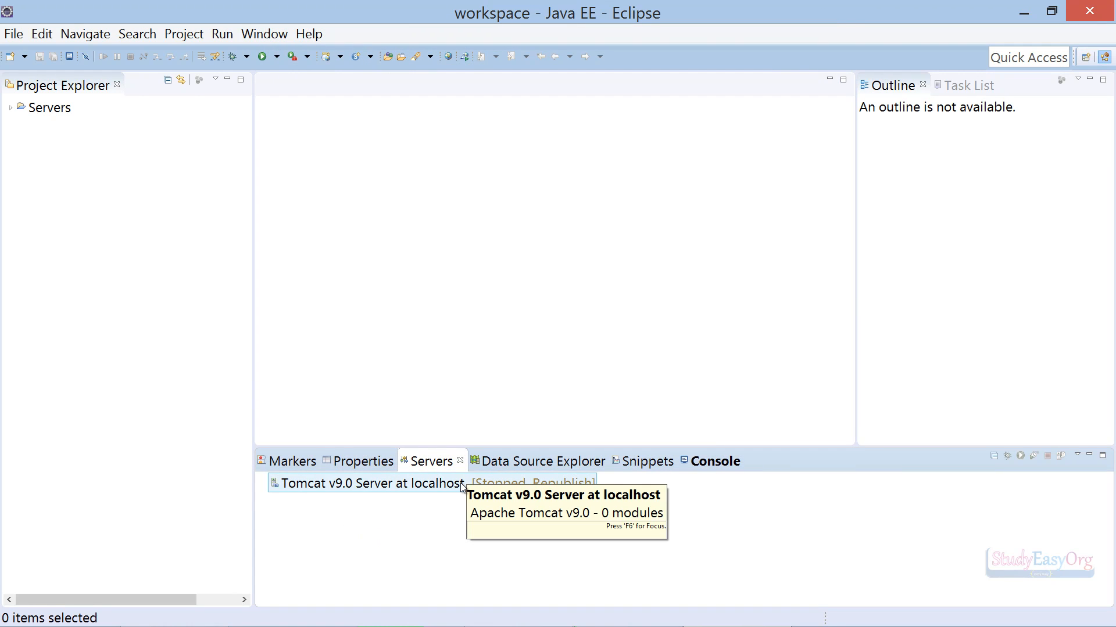
Import the "Example 2 - no jars" project from the Sample folder with the Projects from Folder or Archive wizard
click(59, 219)
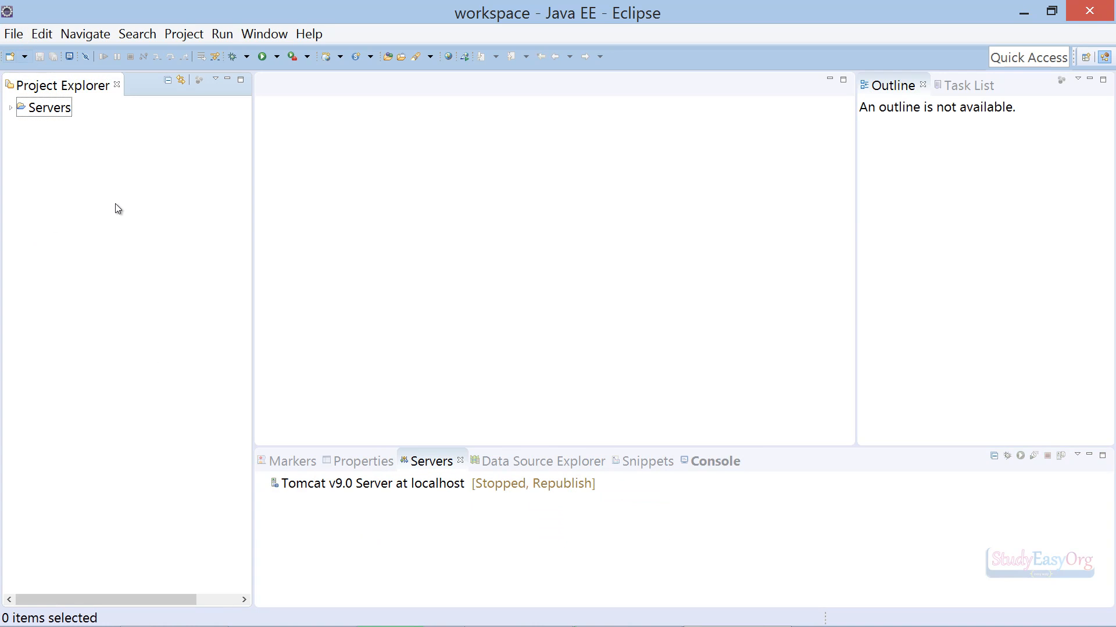
right_click(41, 136)
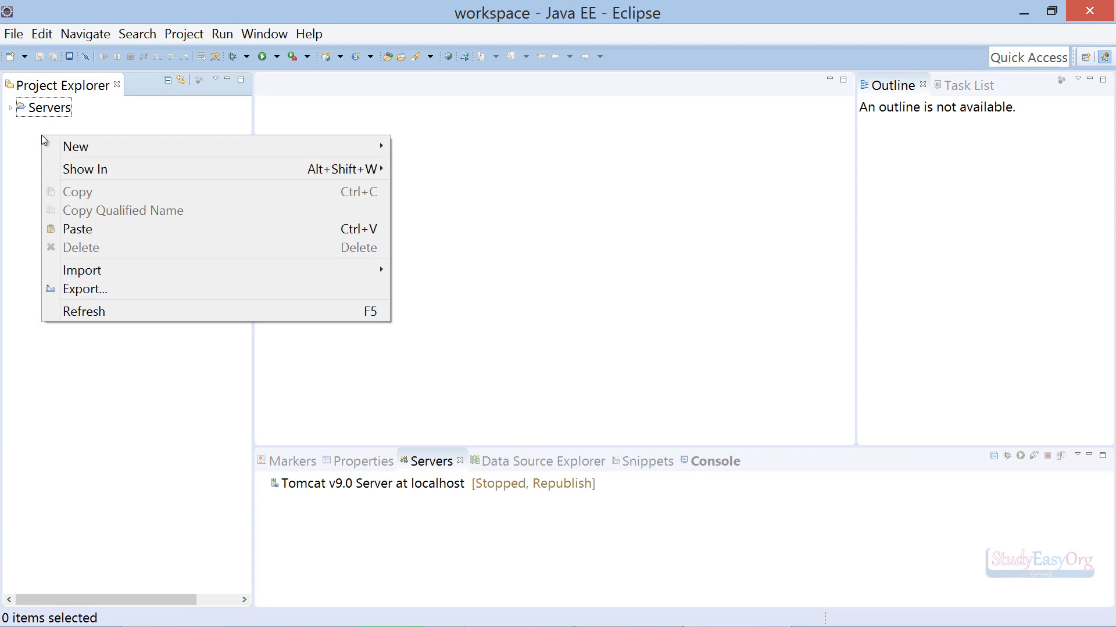
mouse_move(242, 146)
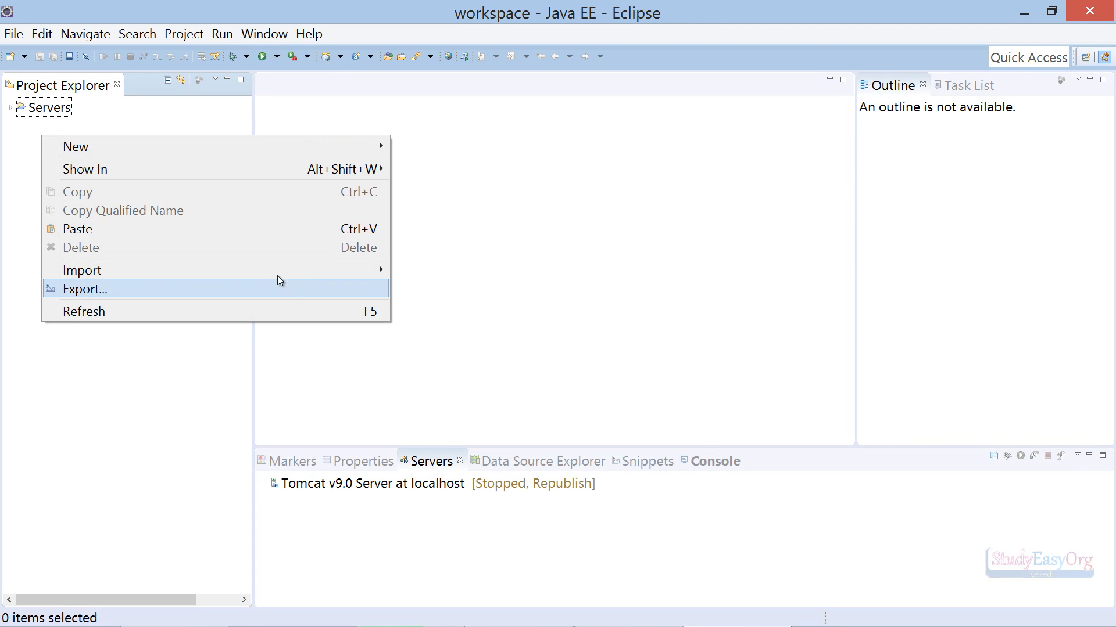
mouse_move(282, 273)
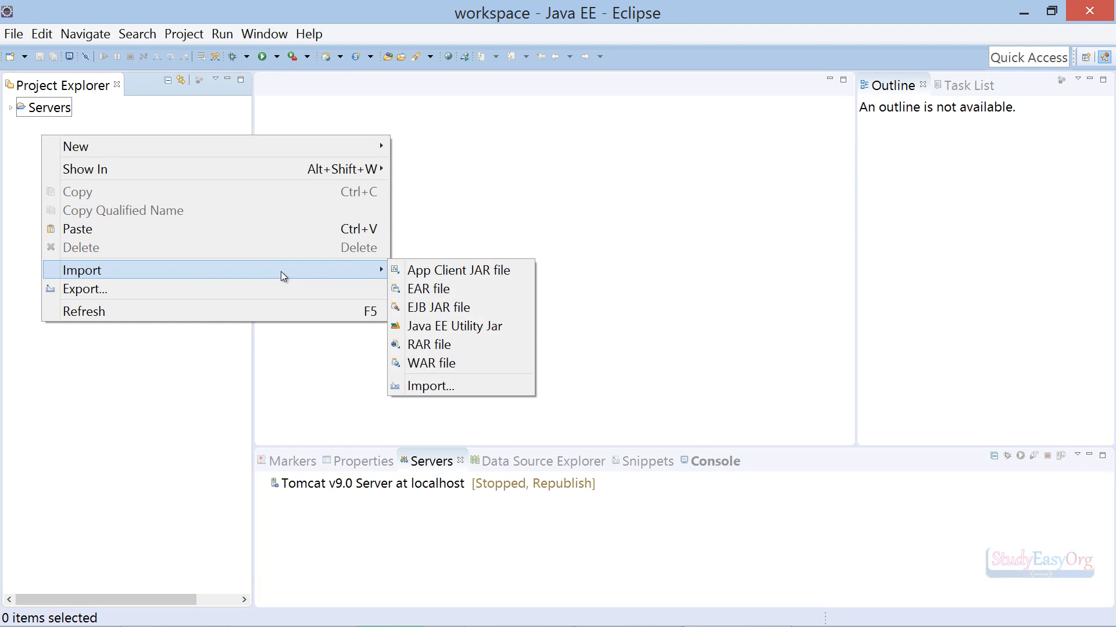
click(462, 386)
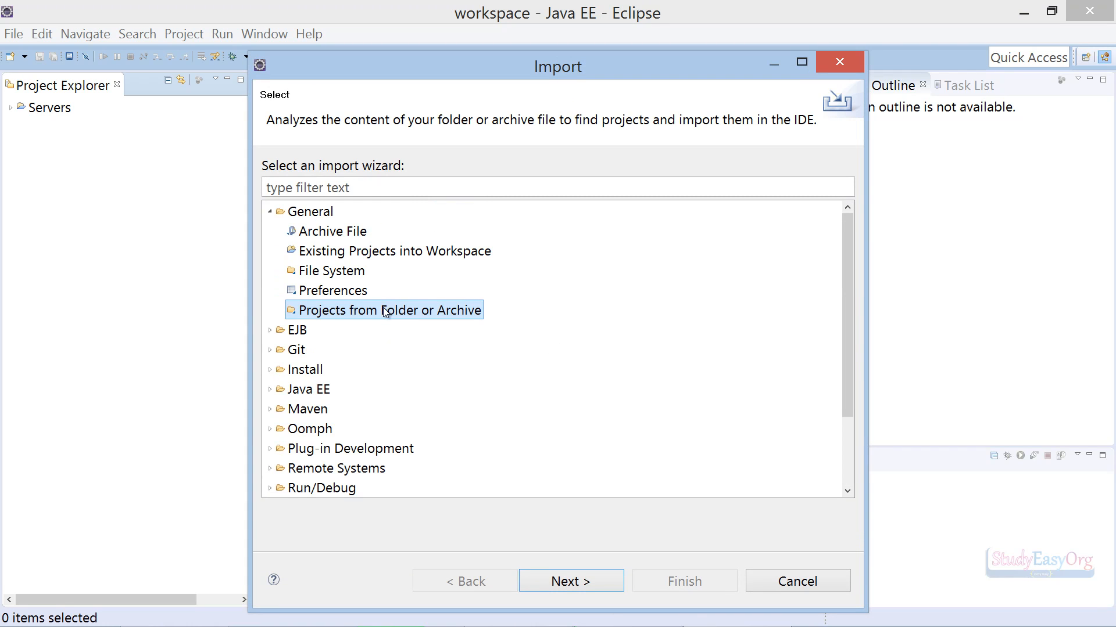
double_click(385, 314)
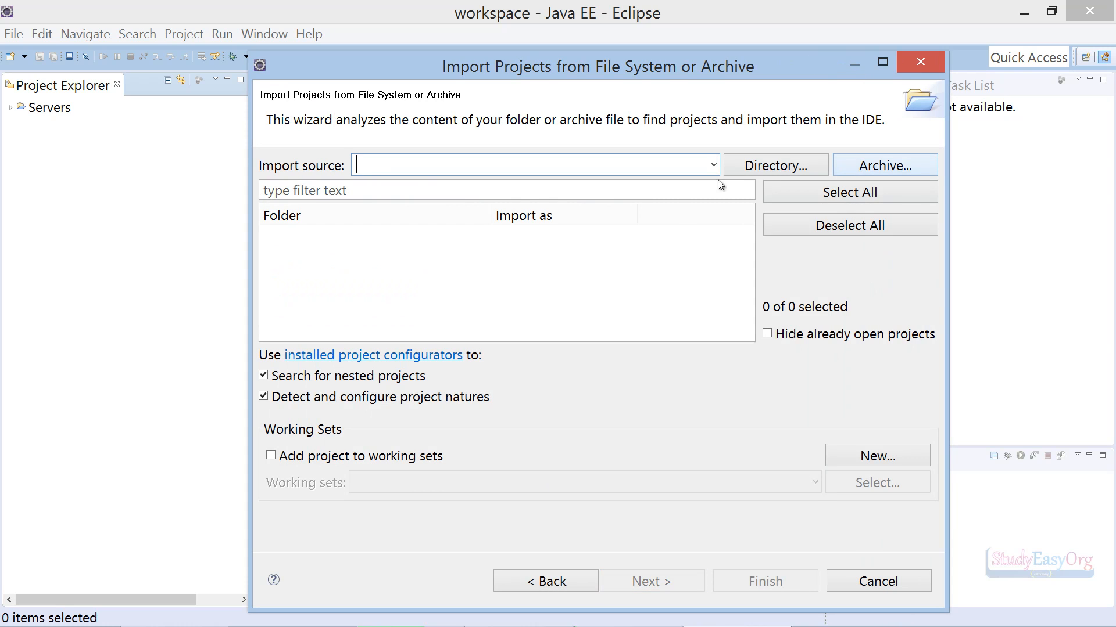
click(772, 168)
click(469, 431)
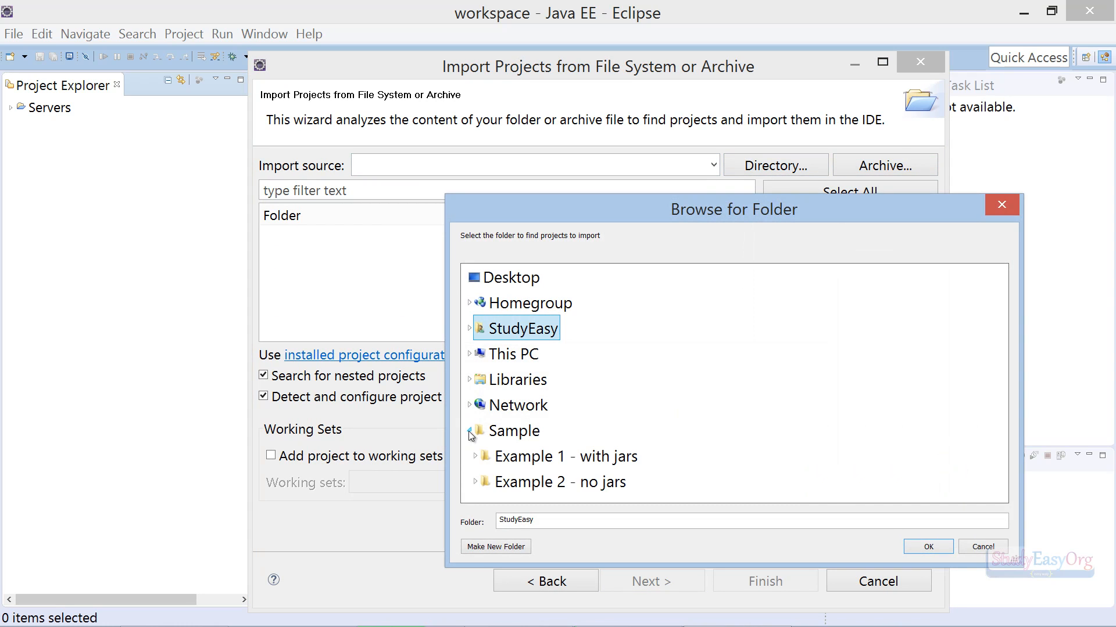
double_click(547, 488)
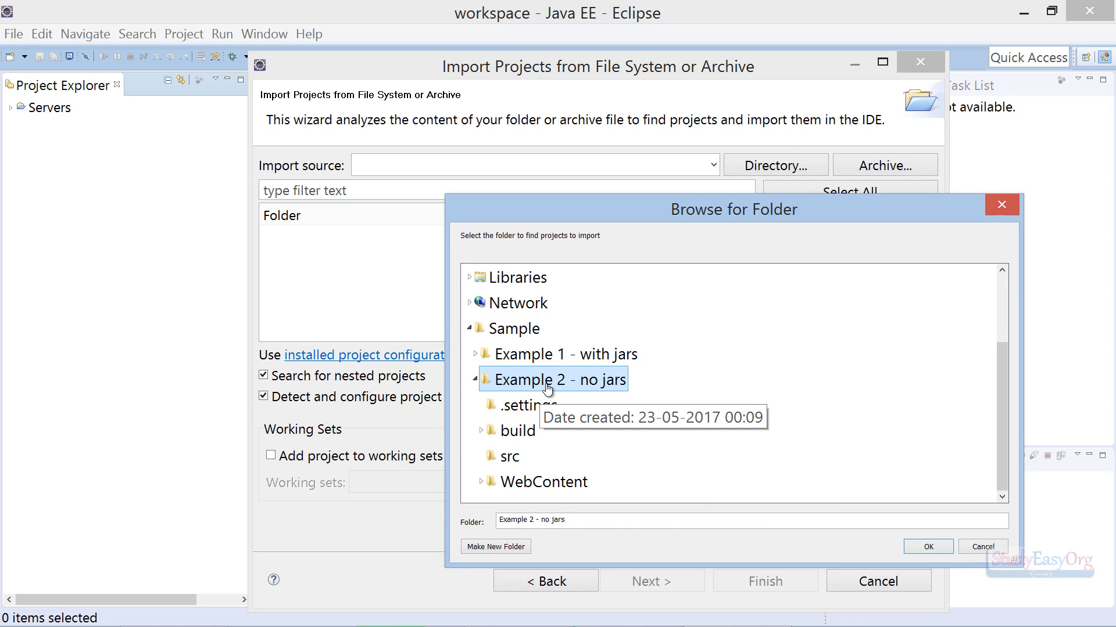
click(927, 547)
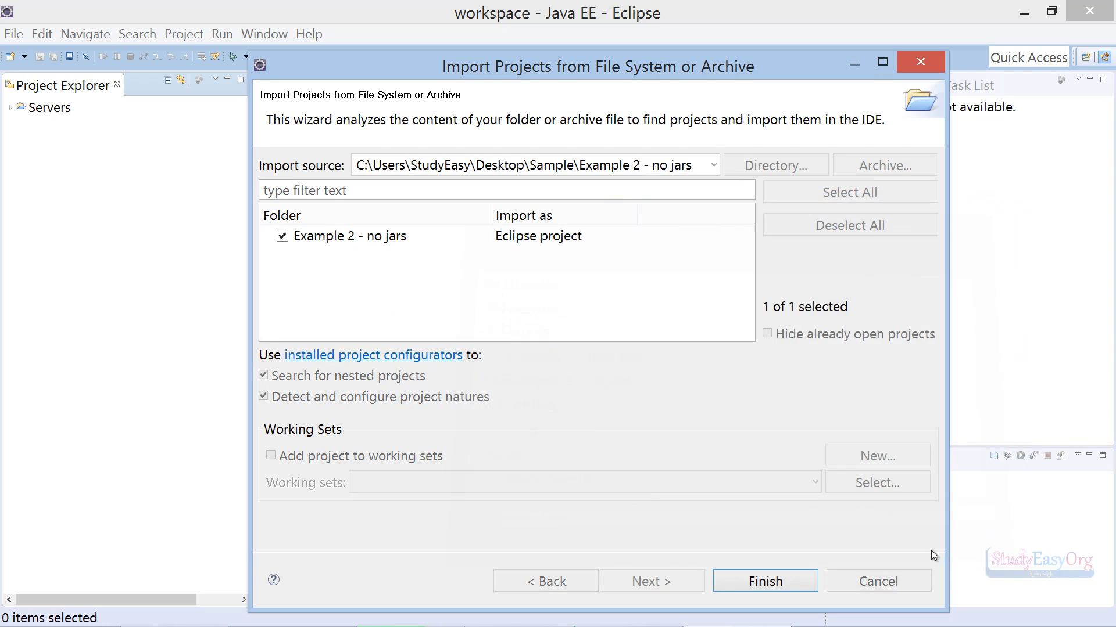
click(764, 586)
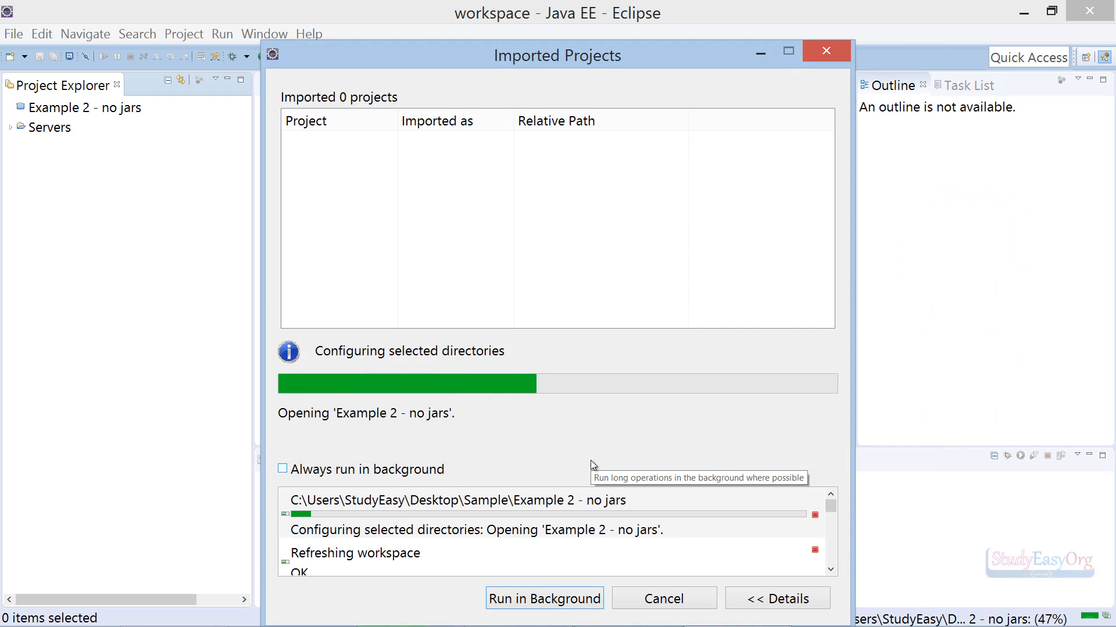
Run form.jsp from the WebContent folder of "Example 2 - no jars" on the Tomcat server
click(10, 109)
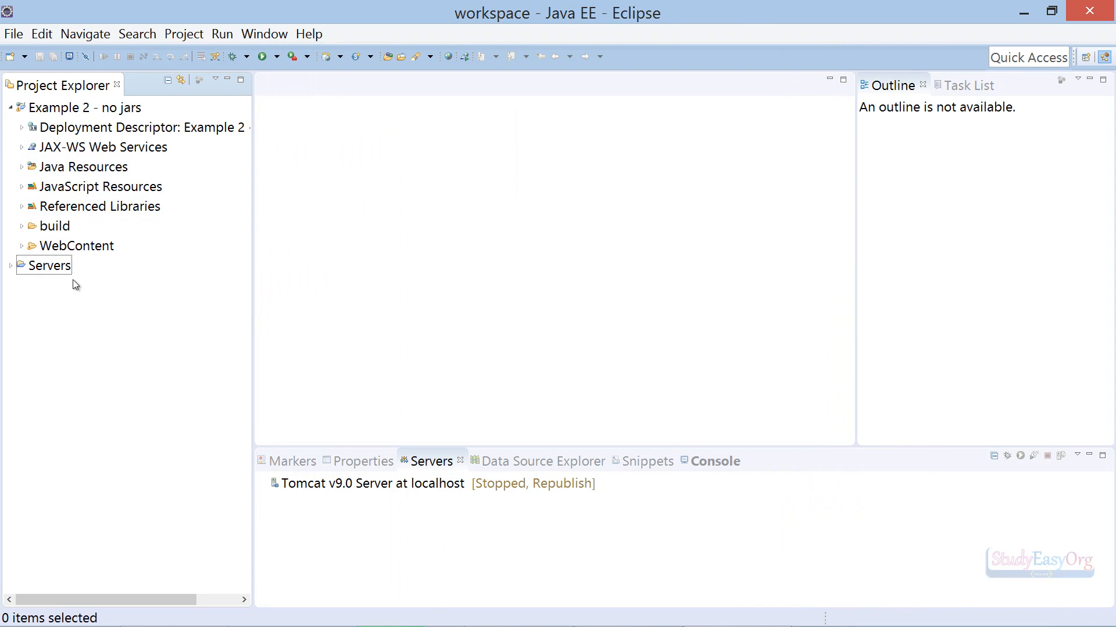
click(21, 246)
click(72, 325)
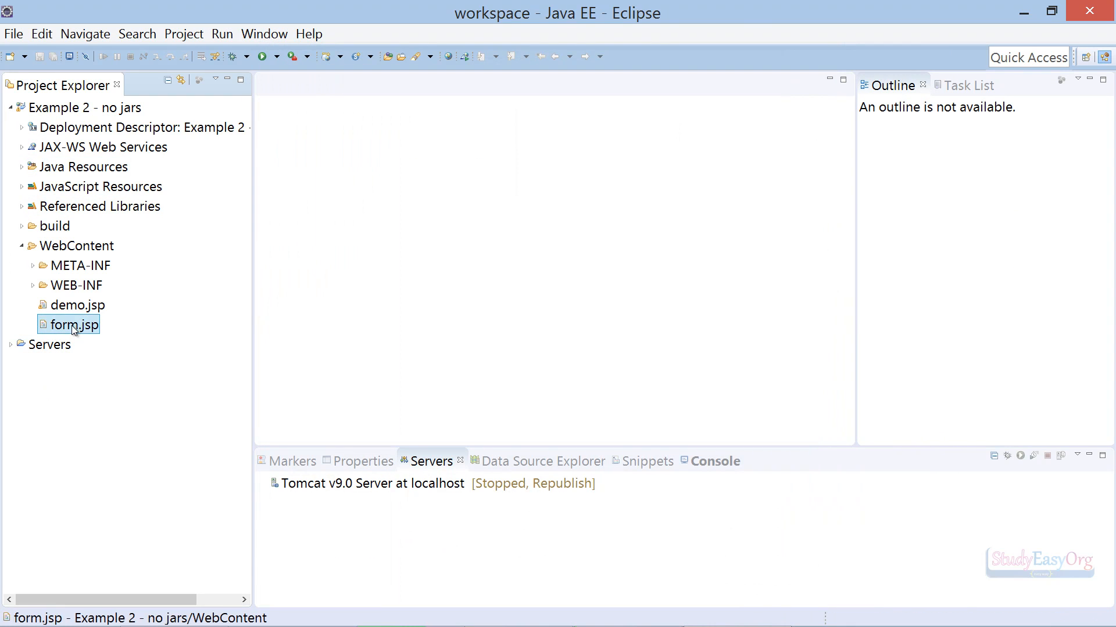
right_click(71, 326)
mouse_move(394, 486)
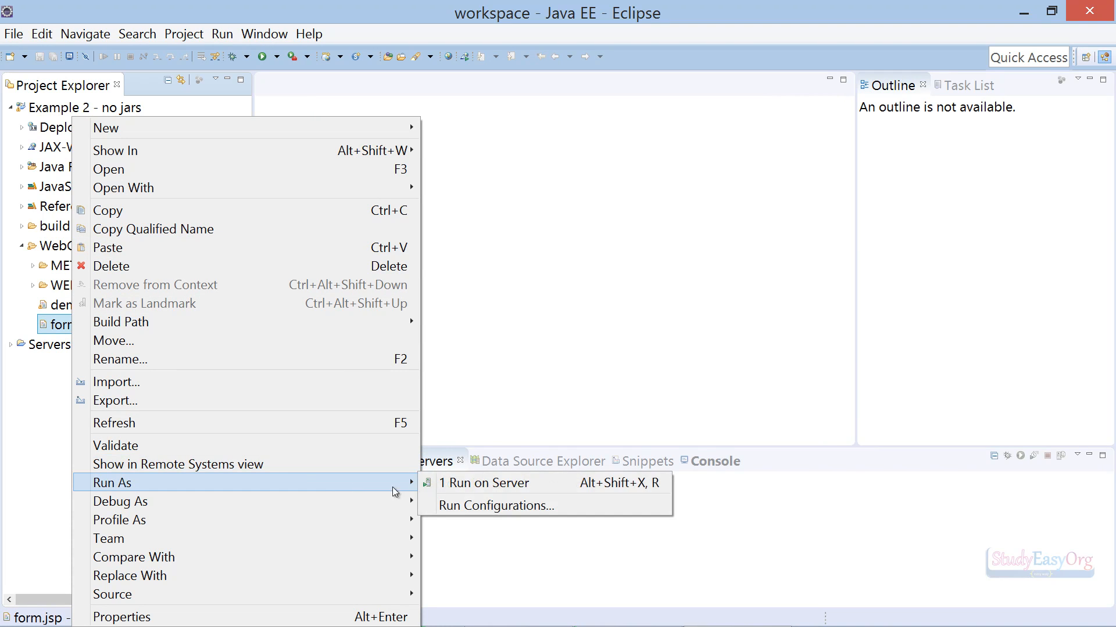
click(465, 484)
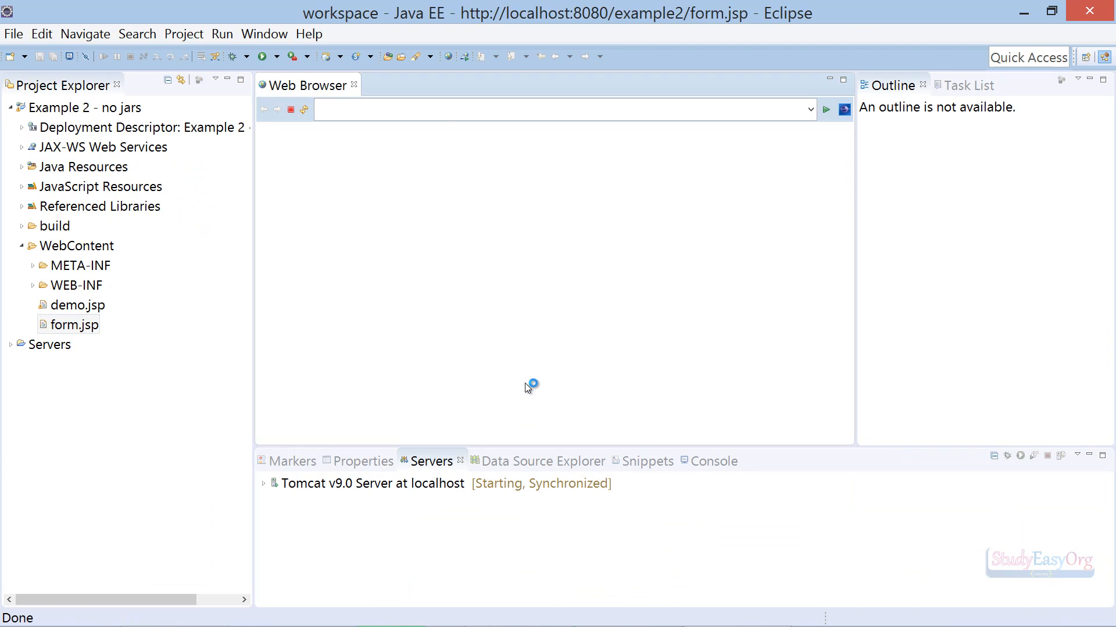
Enter a first name in the Name field of the Example 2 form page and submit the form
click(320, 135)
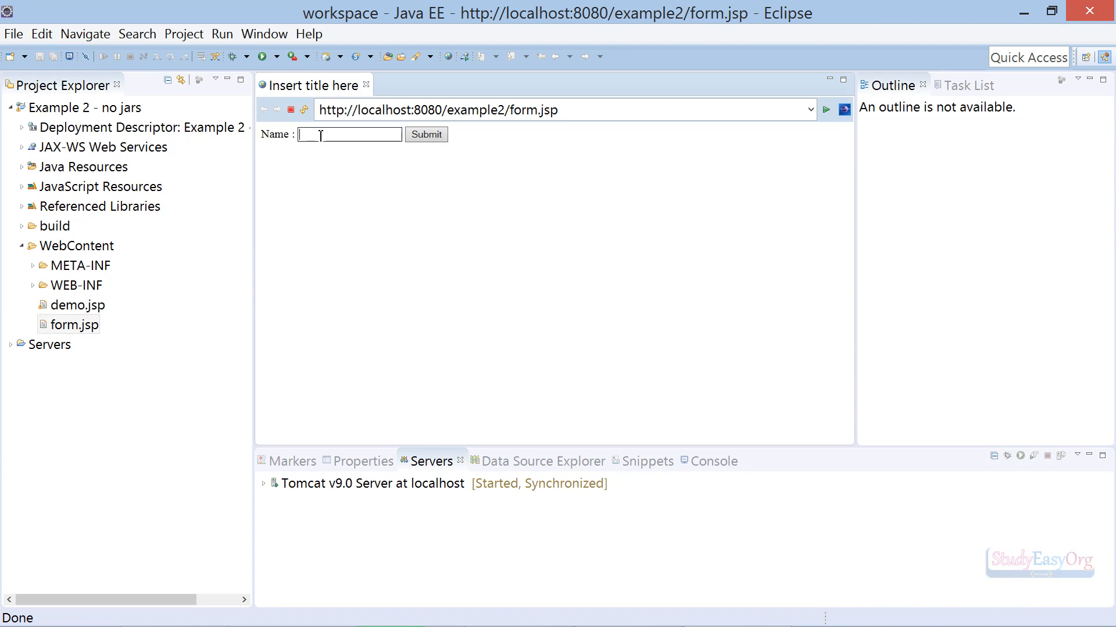
text(Chaand)
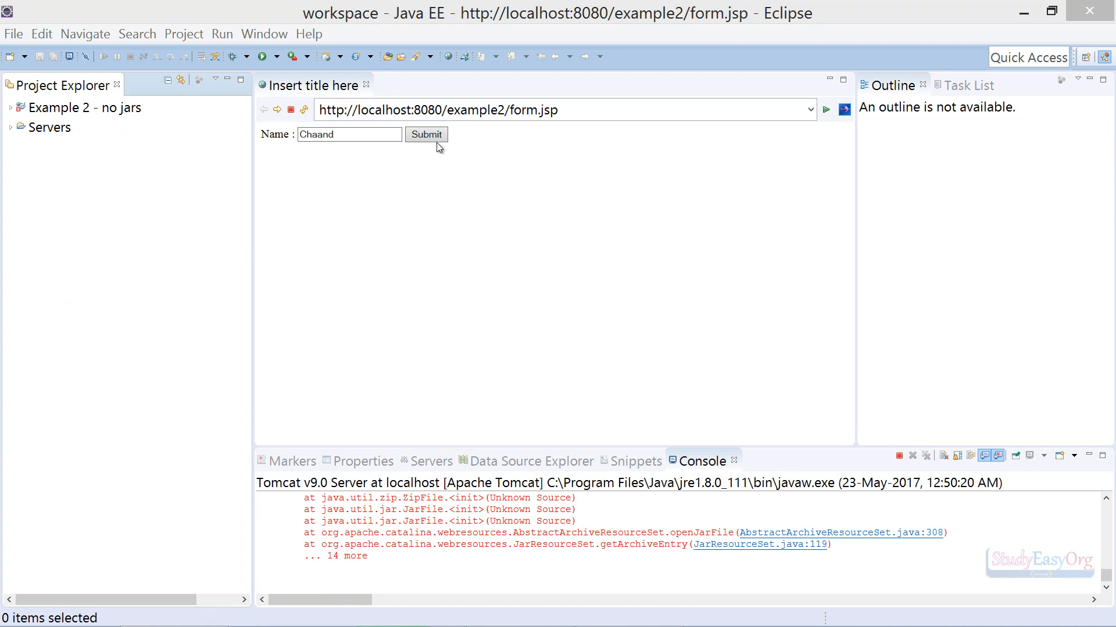
click(431, 134)
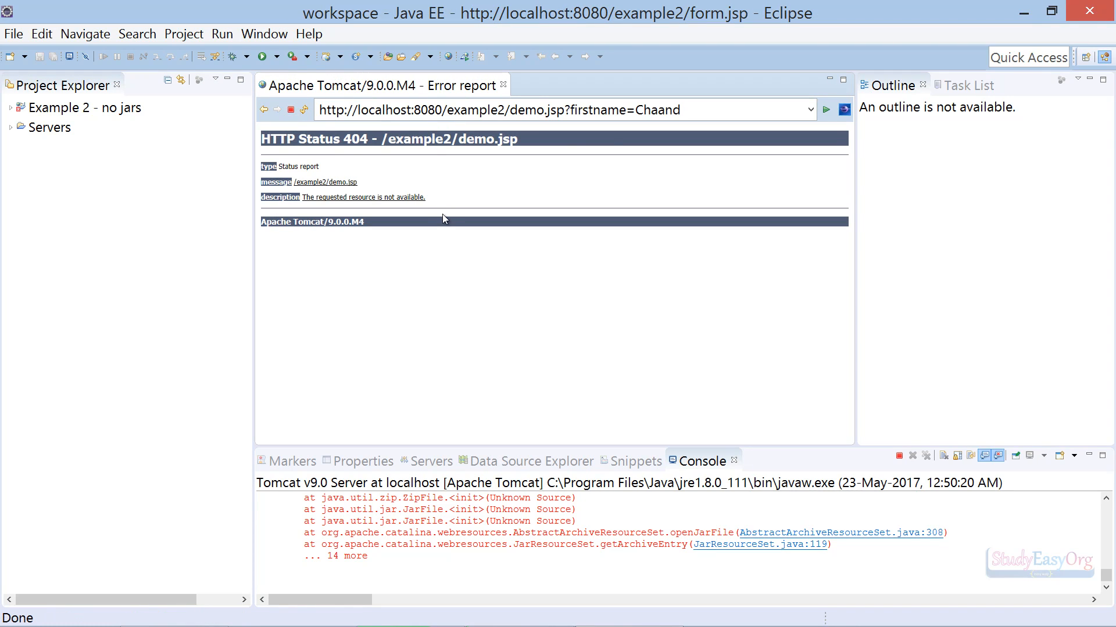
Expand the "Example 2 - no jars" project down to WebContent/WEB-INF and select its lib folder
click(11, 109)
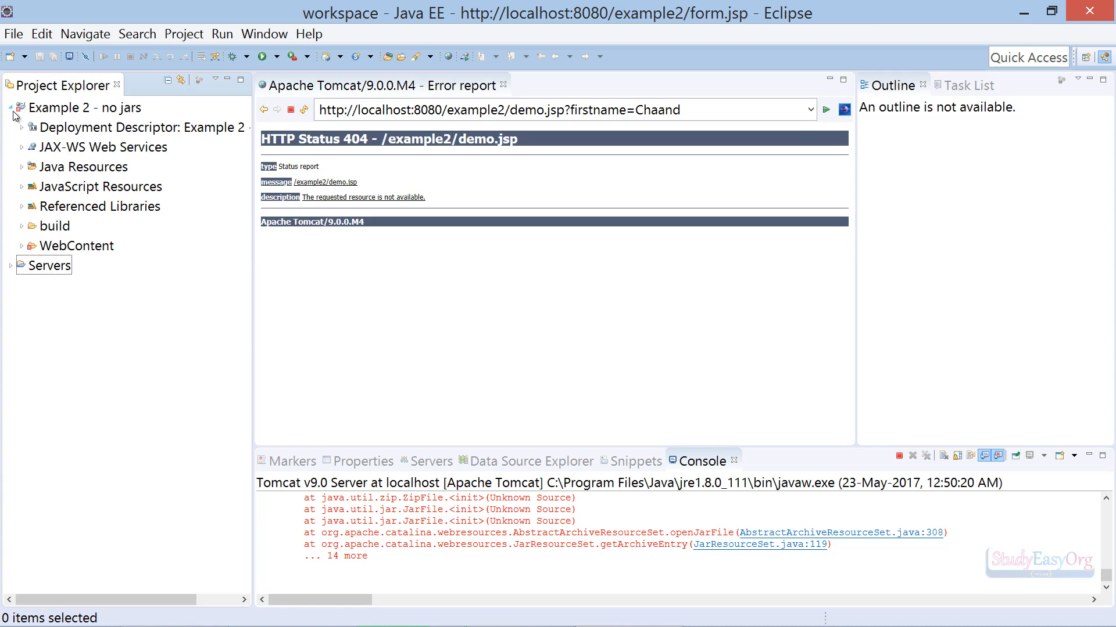
click(22, 246)
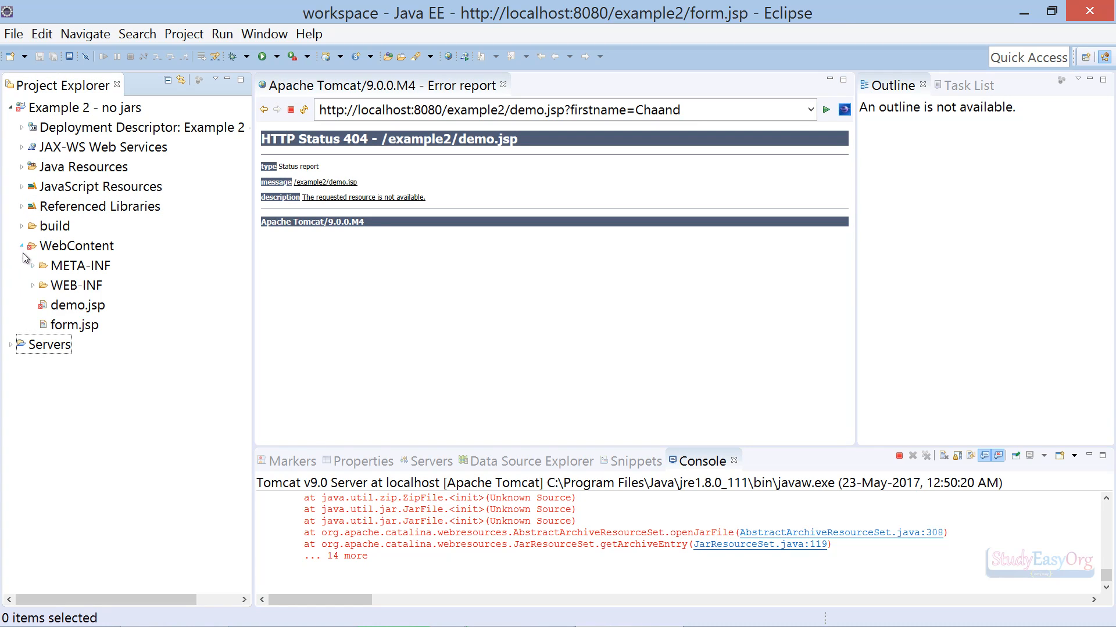
click(33, 285)
click(61, 312)
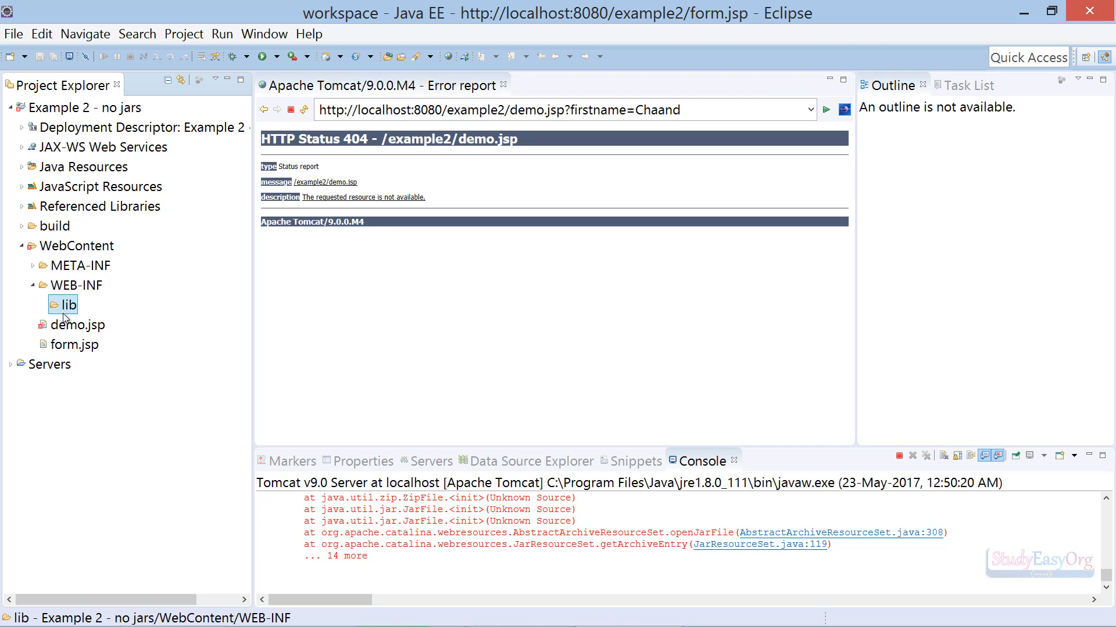
Copy jstl-1.2.jar from the Sample folder on the desktop and minimize that folder window
double_click(414, 5)
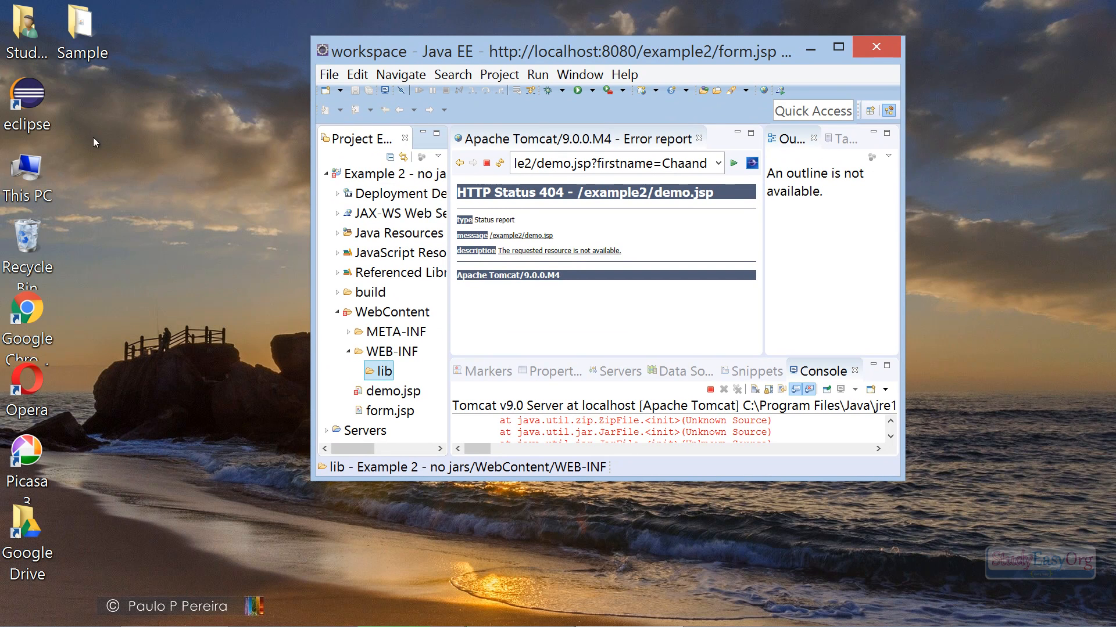
click(258, 264)
double_click(82, 35)
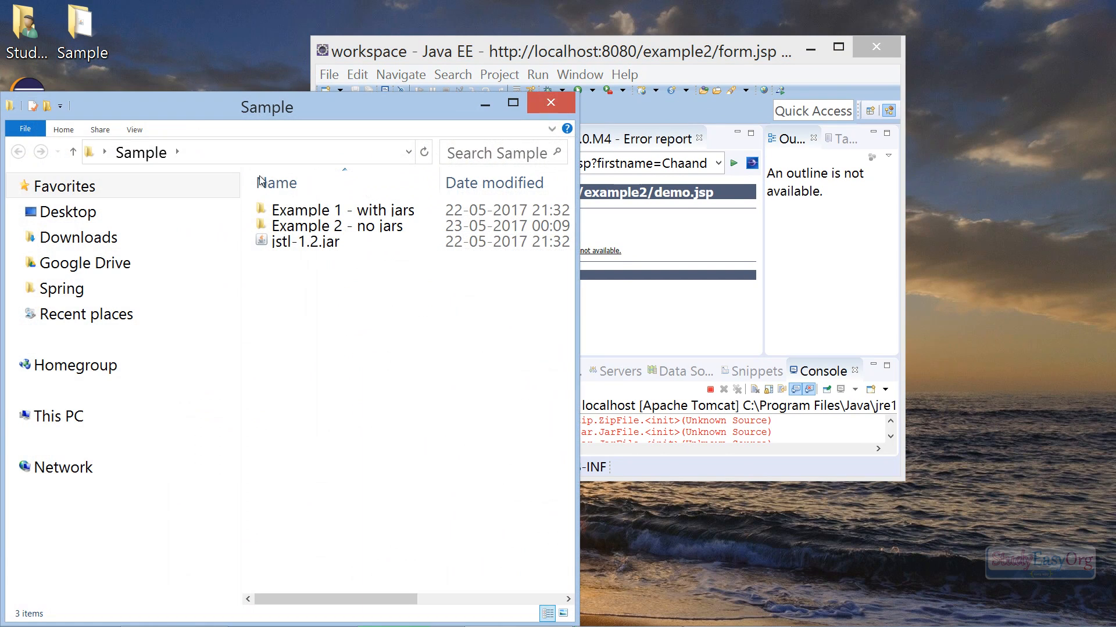
click(316, 251)
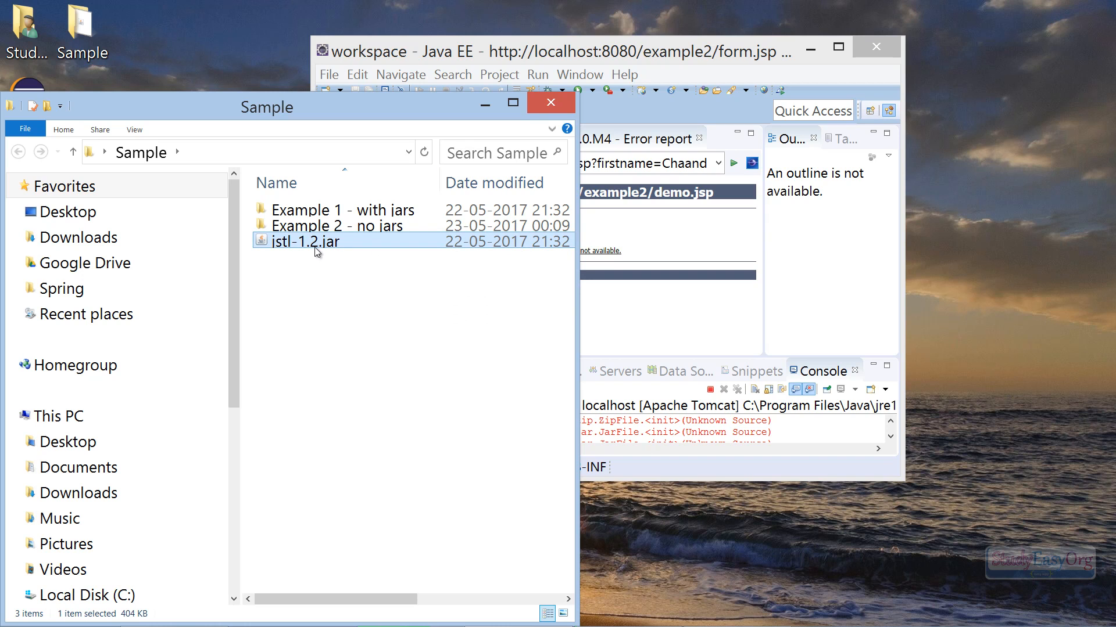
click(486, 104)
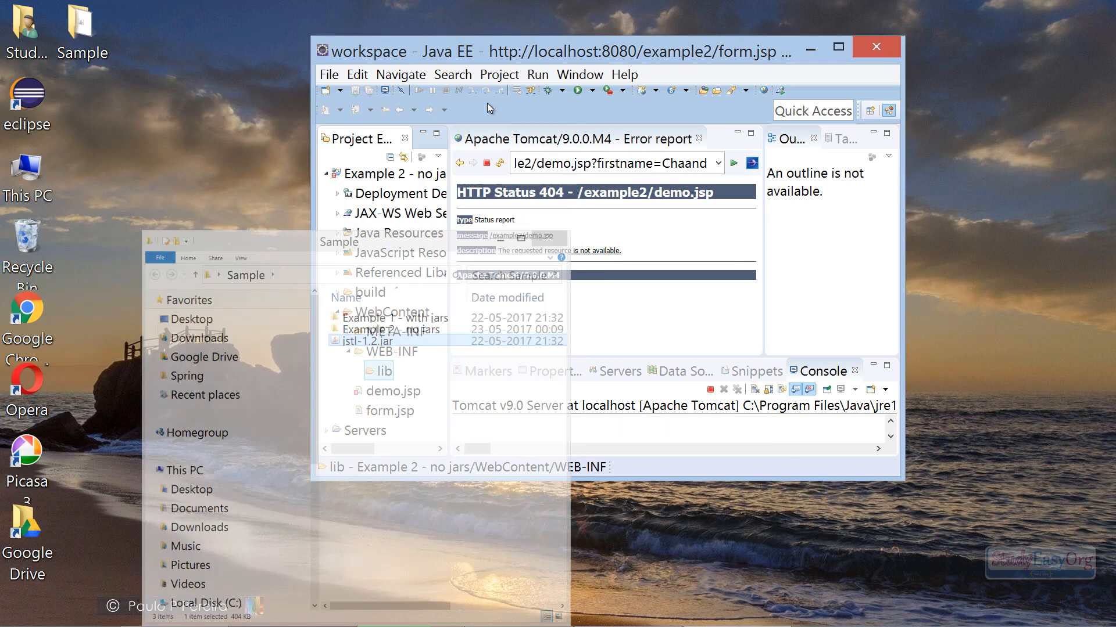
Paste the copied jstl-1.2.jar into the project's WebContent/WEB-INF/lib folder in Eclipse
click(835, 49)
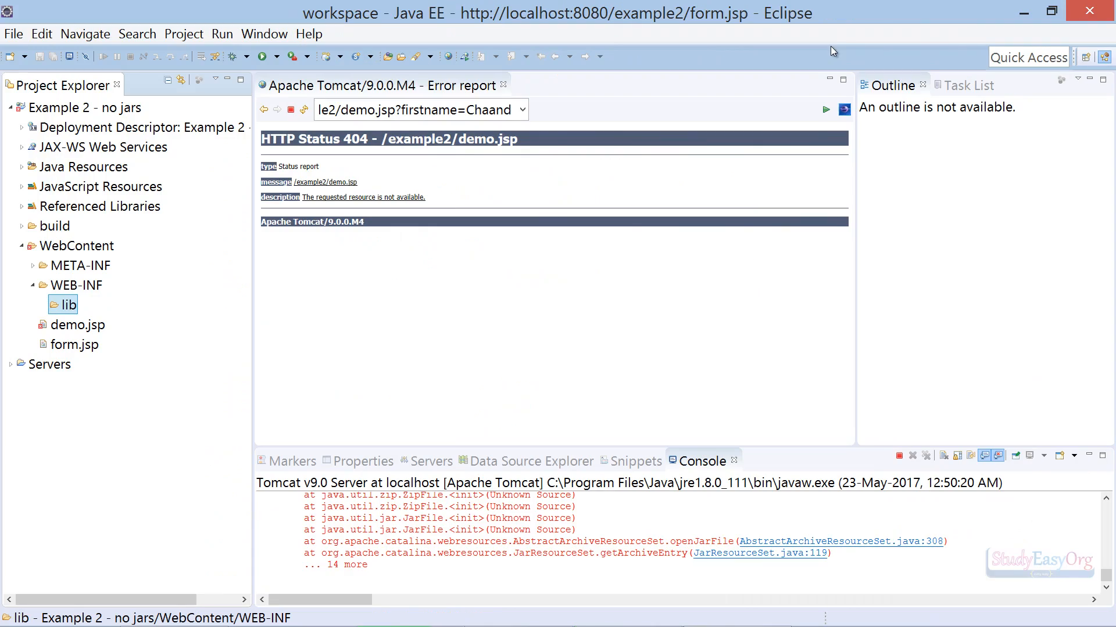
right_click(68, 308)
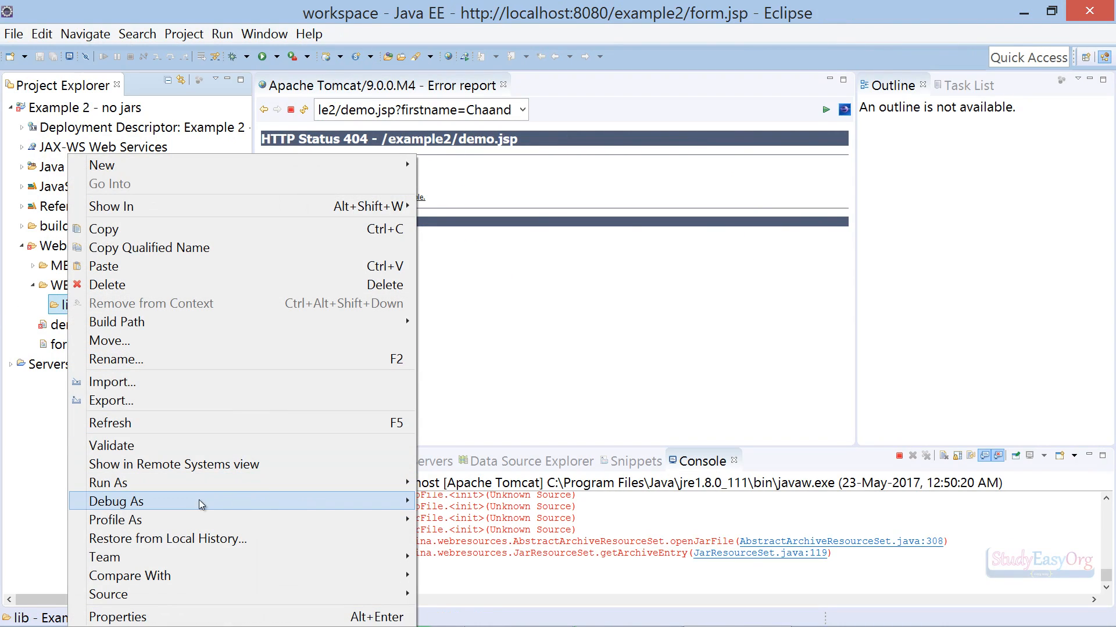
click(113, 284)
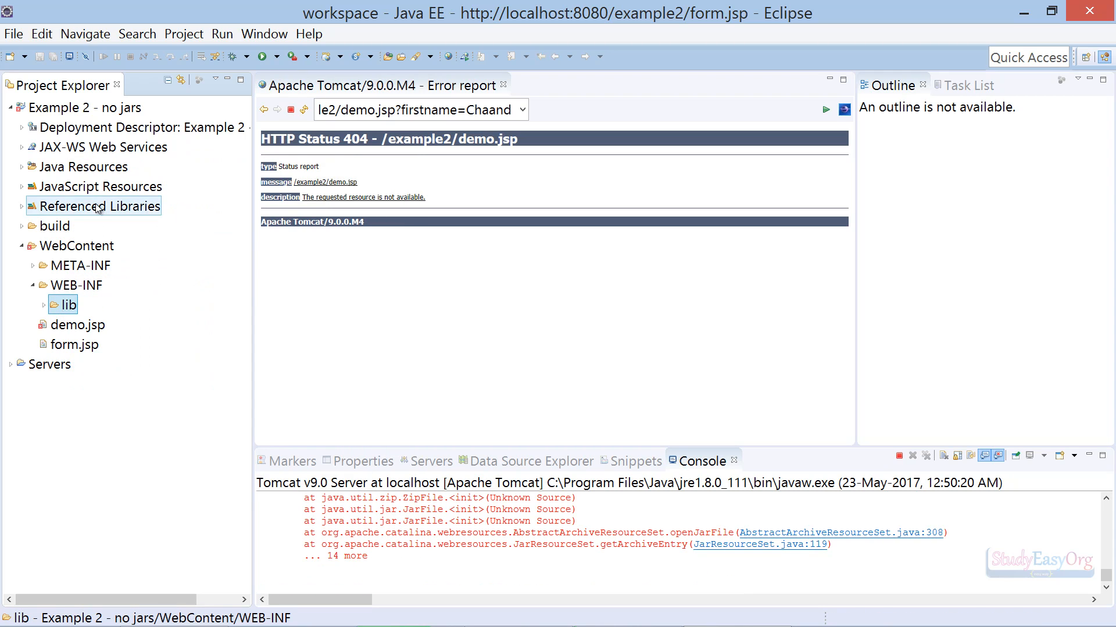
Configure the Java Build Path libraries of "Example 2 - no jars" and apply the settings
click(97, 108)
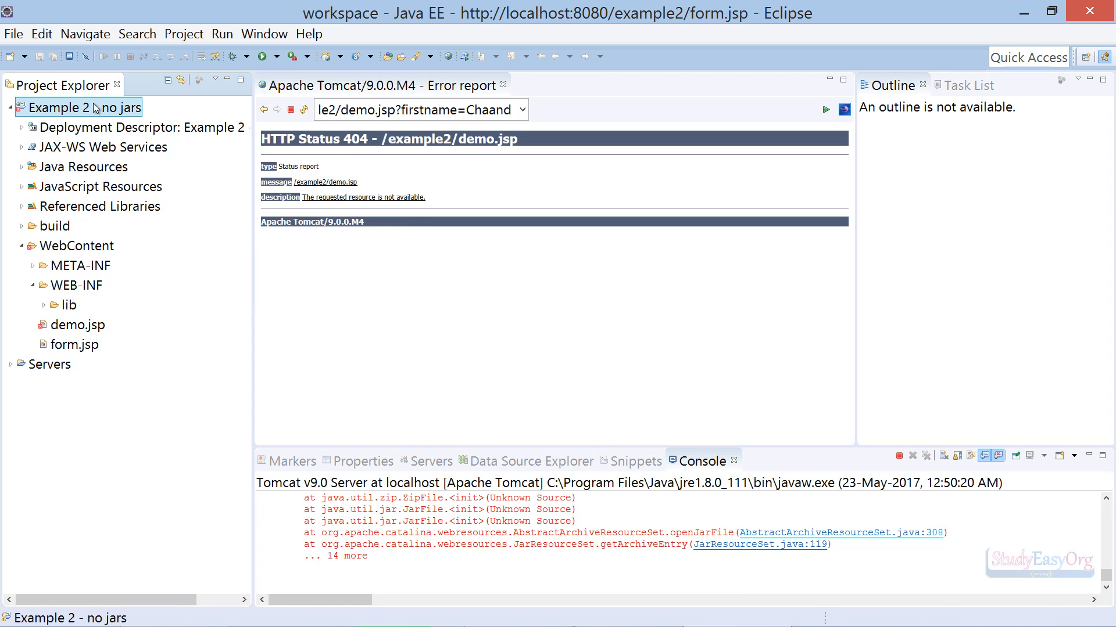
right_click(96, 108)
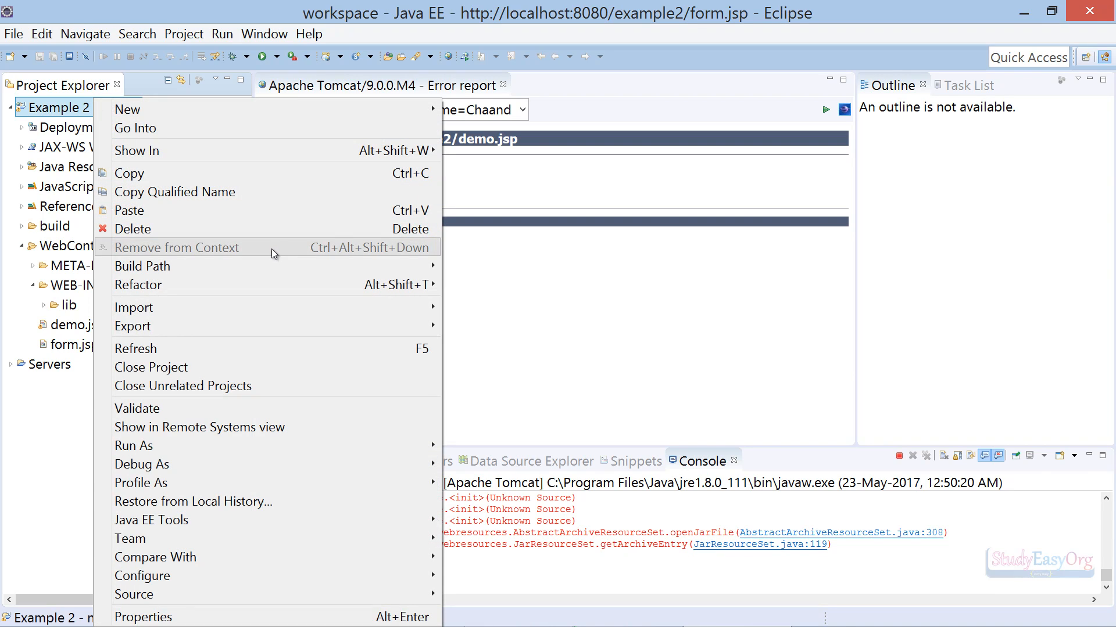
mouse_move(271, 266)
click(545, 267)
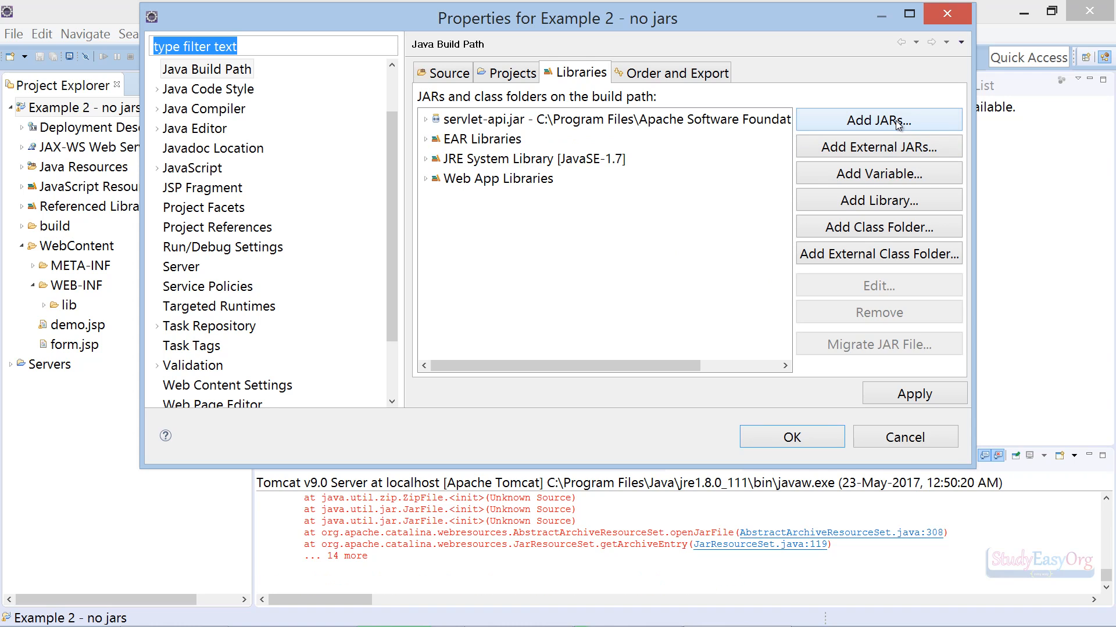
click(911, 398)
click(811, 444)
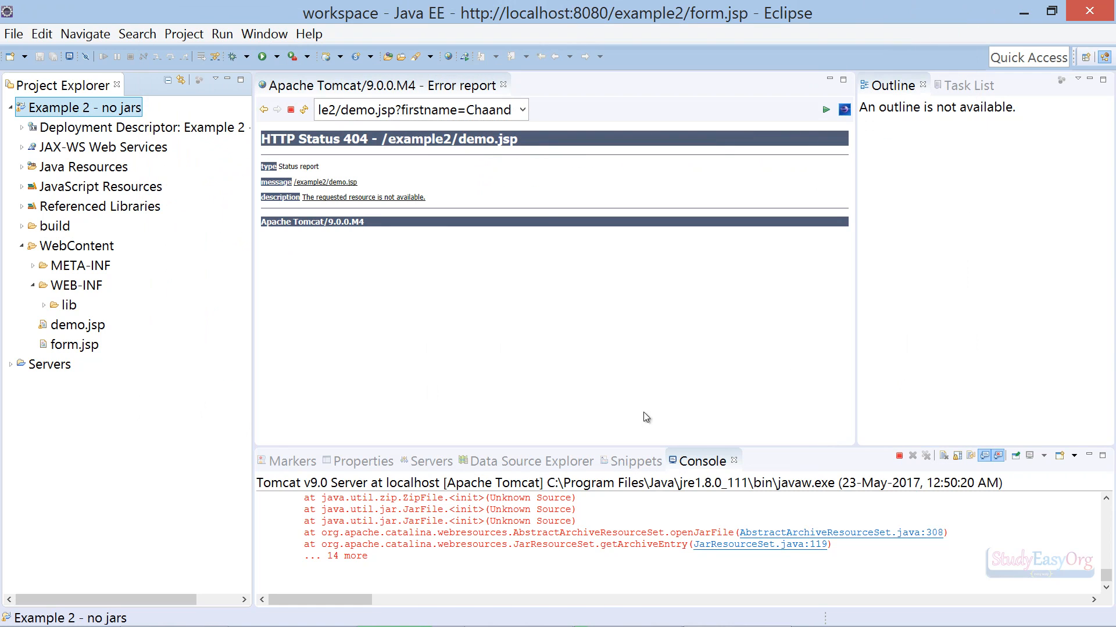
Reload the Example 2 demo.jsp page from its existing address in the internal browser
click(305, 110)
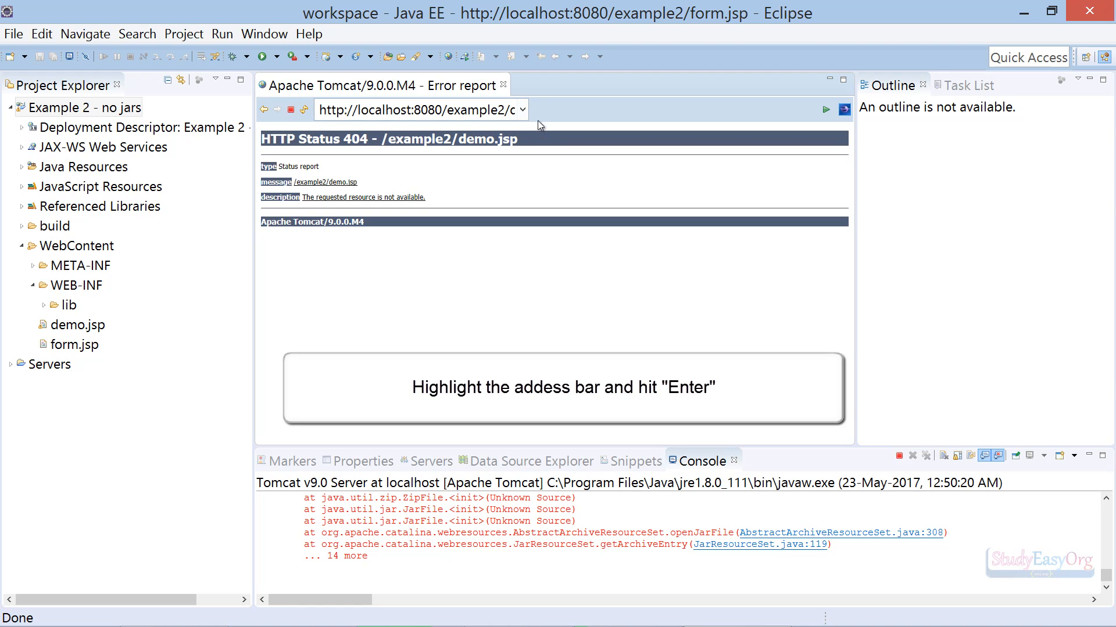
click(476, 118)
key(Return)
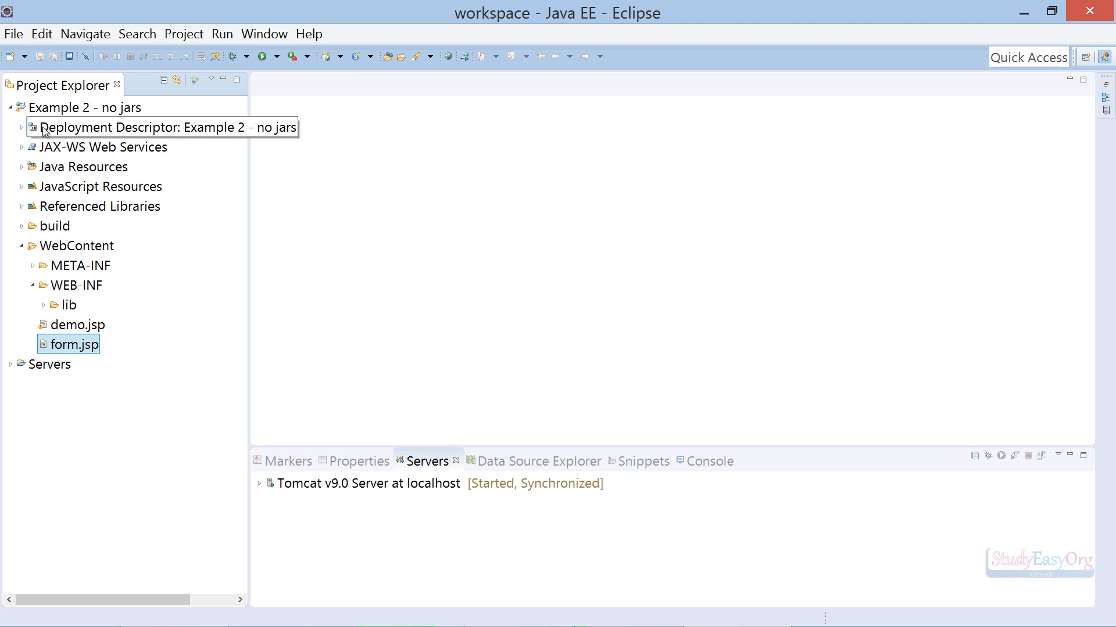
Start exporting the "Example 2 - no jars" project with the General > File System export wizard
double_click(73, 107)
right_click(71, 107)
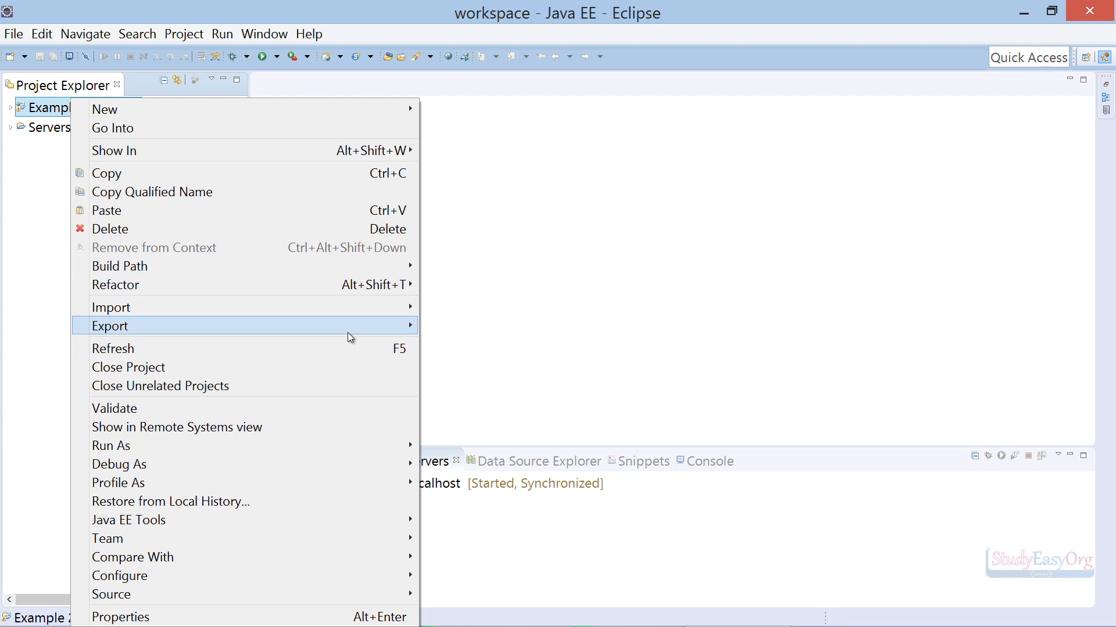
mouse_move(368, 336)
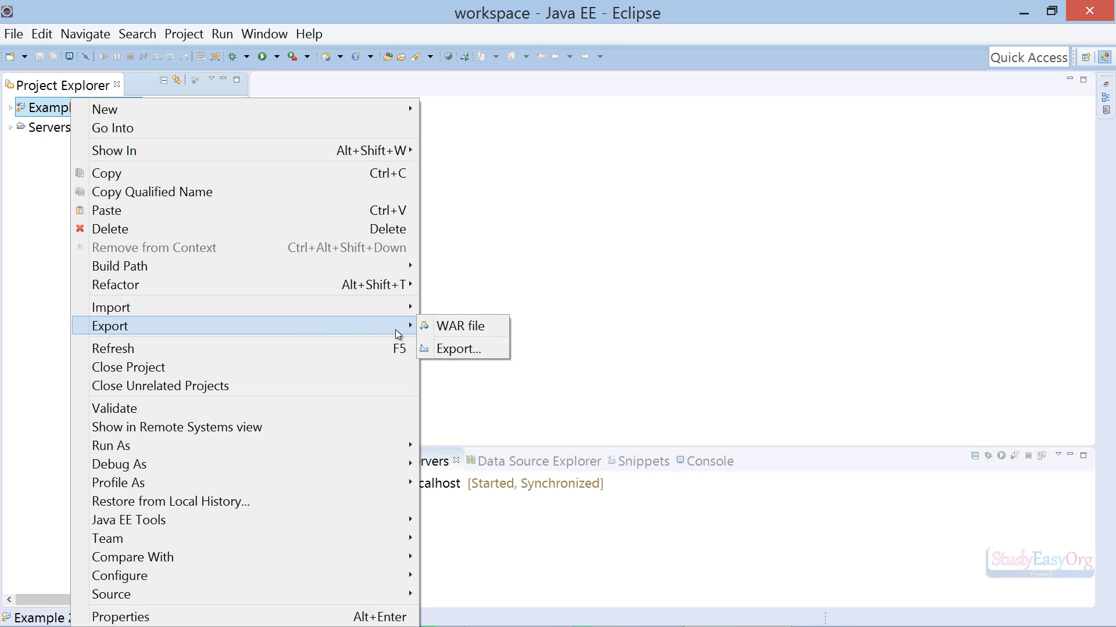
click(480, 353)
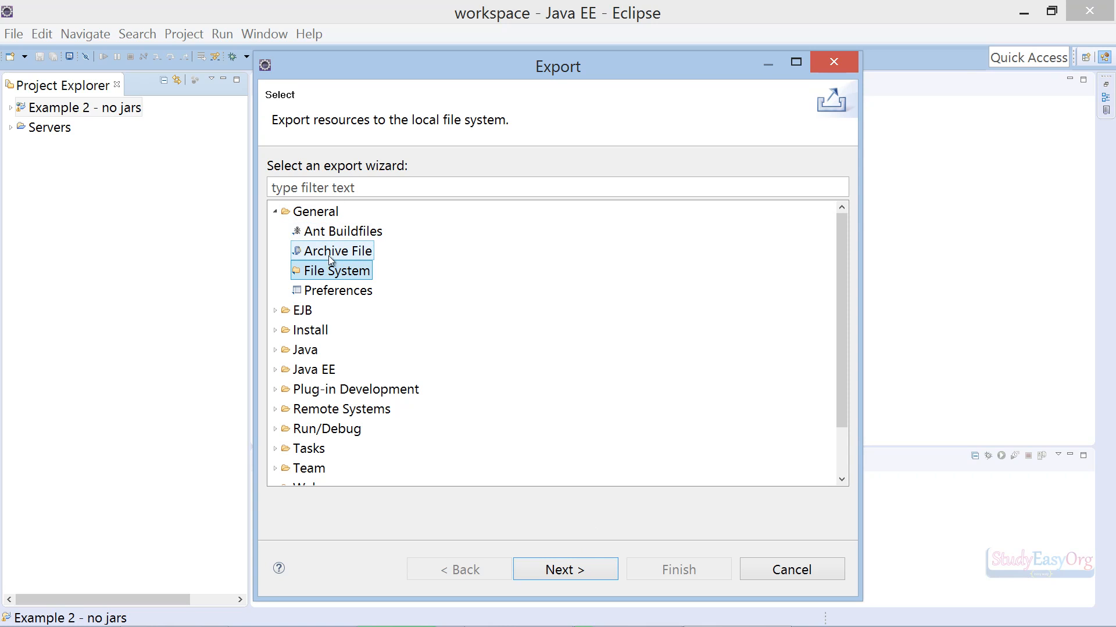
click(574, 569)
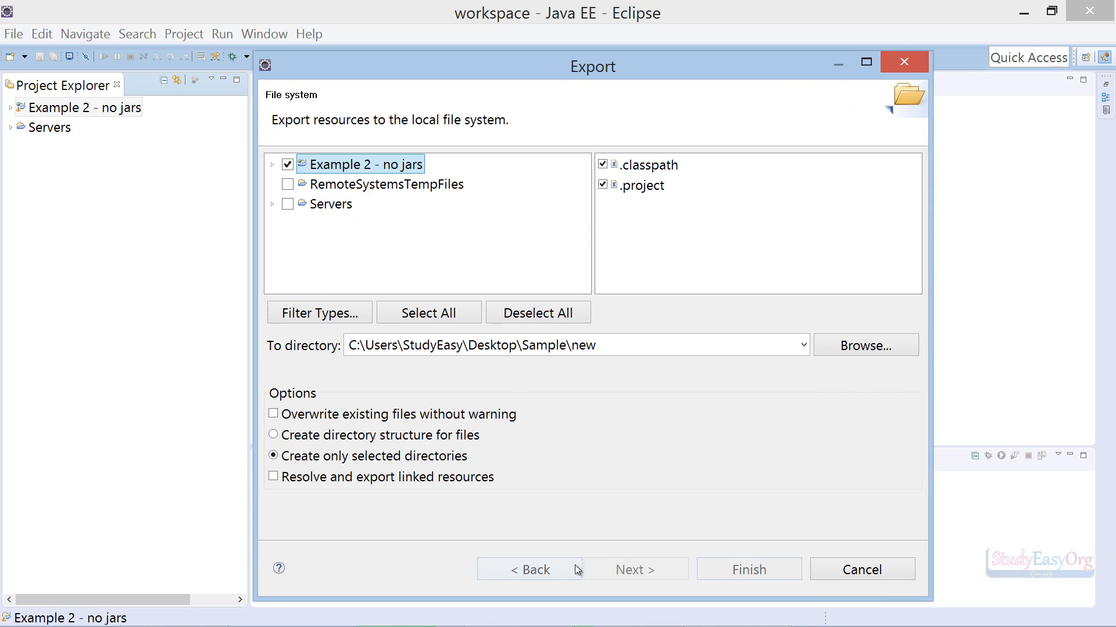
Change the export destination to the Desktop folder and finish exporting "Example 2 - no jars"
click(638, 348)
click(639, 349)
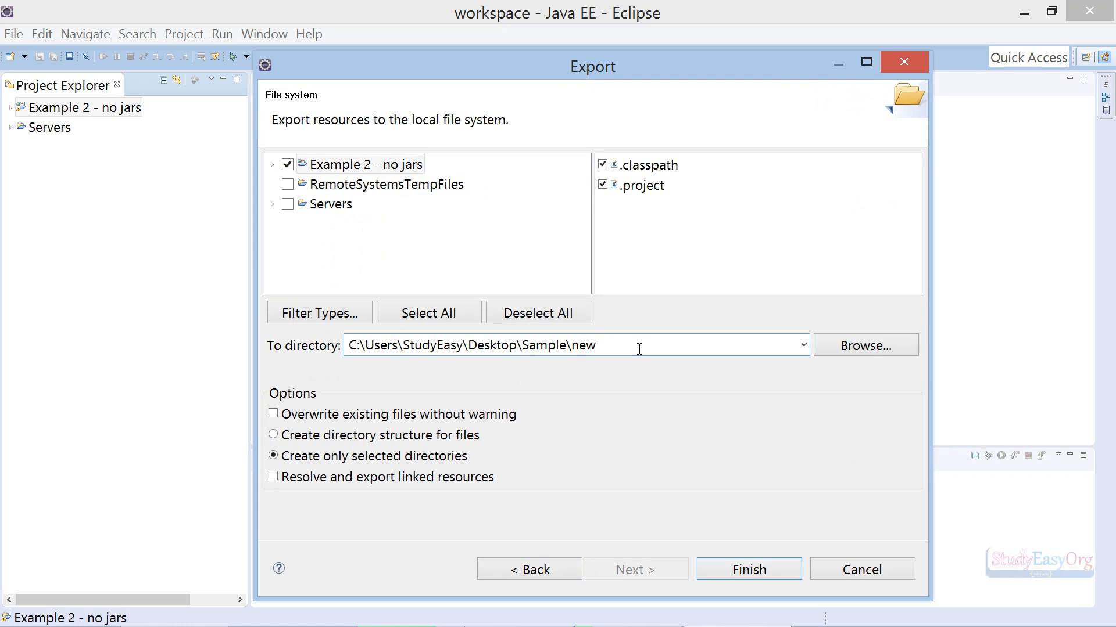
key(BackSpace)
key(BackSpace)
key(BackSpace)
key(BackSpace)
key(BackSpace)
key(BackSpace)
key(BackSpace)
key(BackSpace)
key(BackSpace)
key(BackSpace)
click(745, 571)
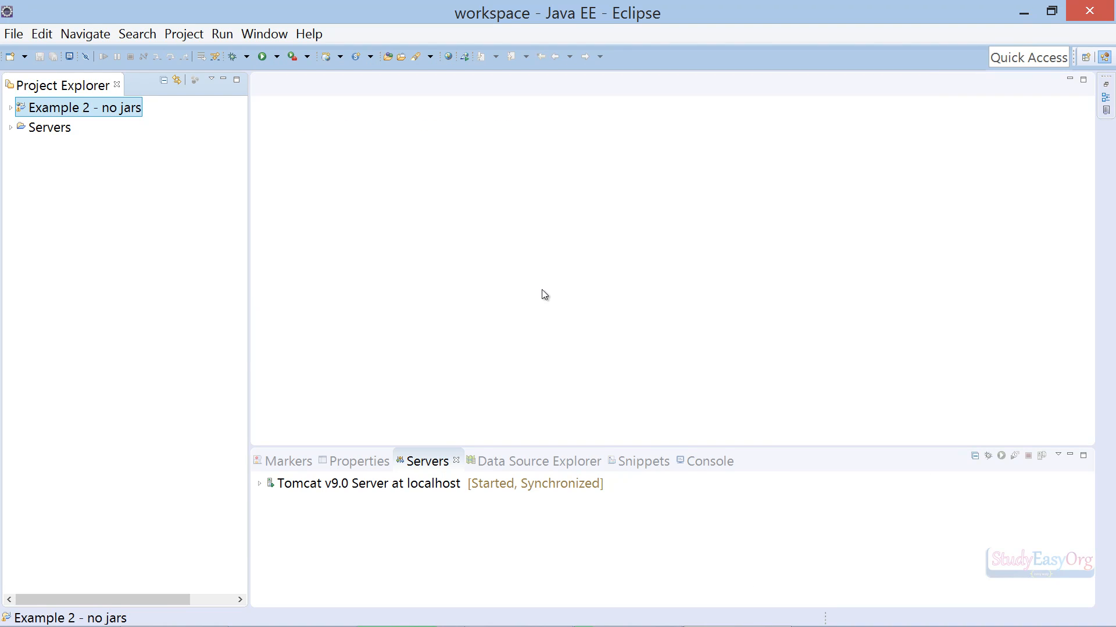
Exit Eclipse and confirm the exit
click(1089, 13)
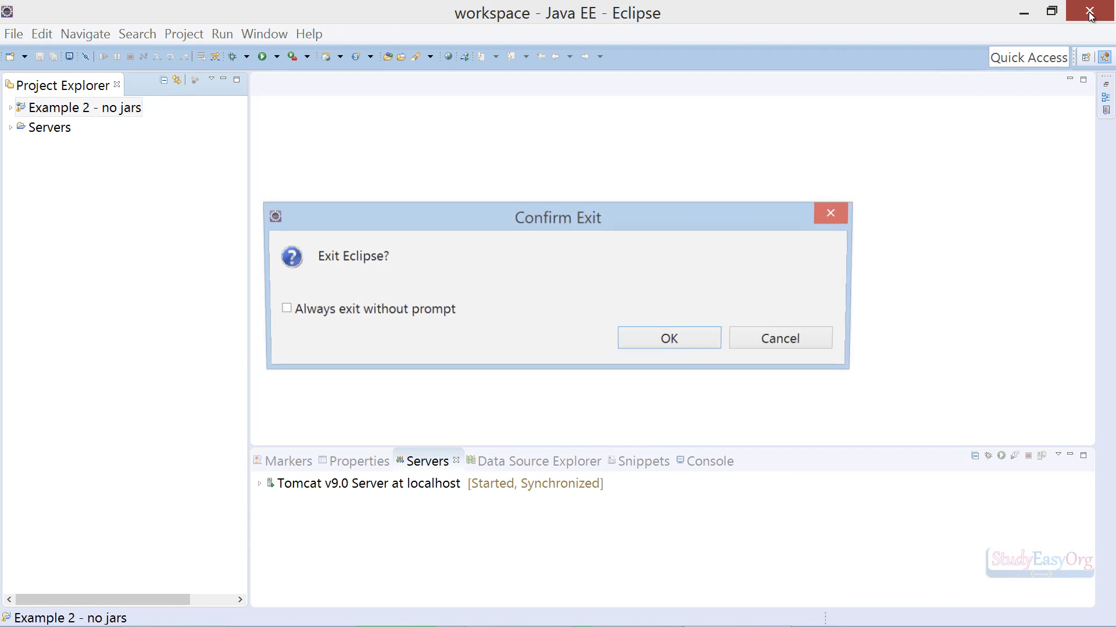
click(679, 345)
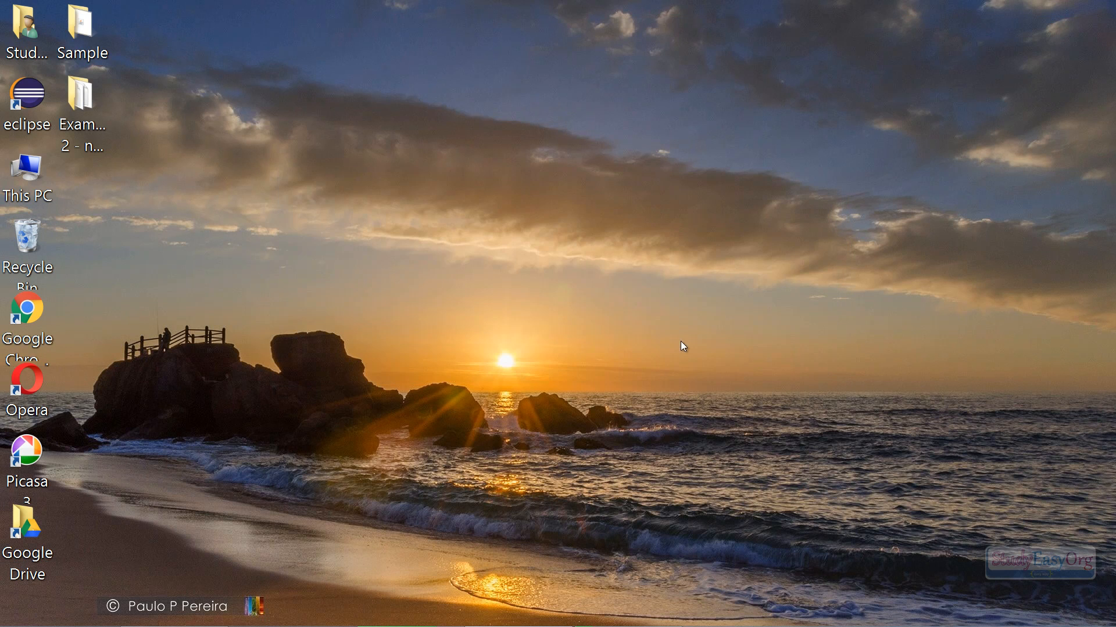
Open the exported "Example 2 - no jars" folder on the desktop and inspect WebContent/WEB-INF/lib for the JSTL jar
click(90, 109)
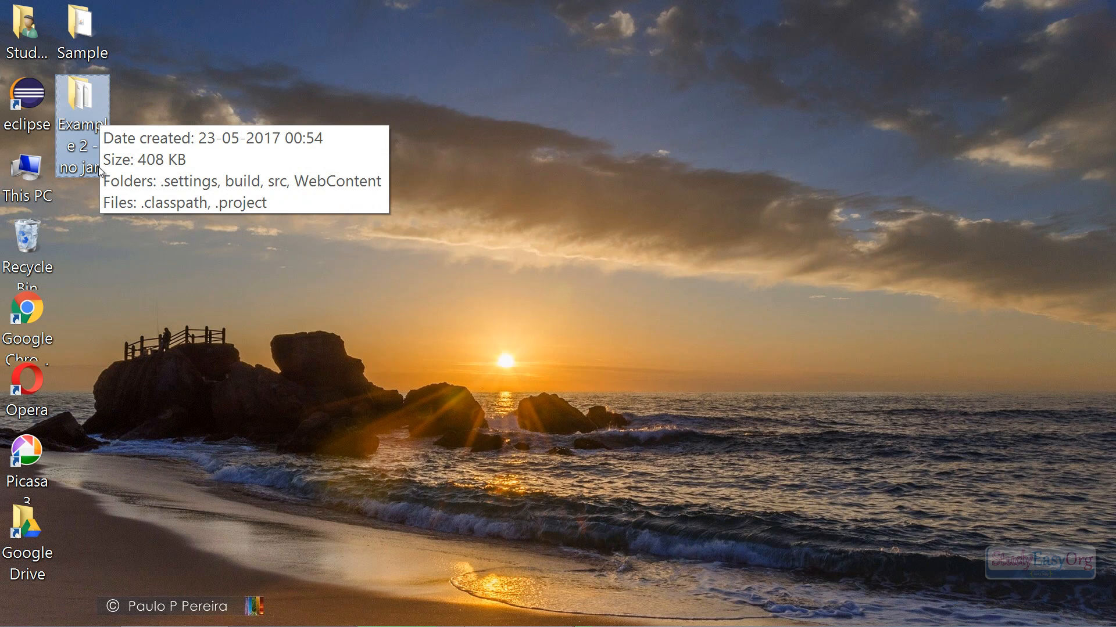
double_click(92, 112)
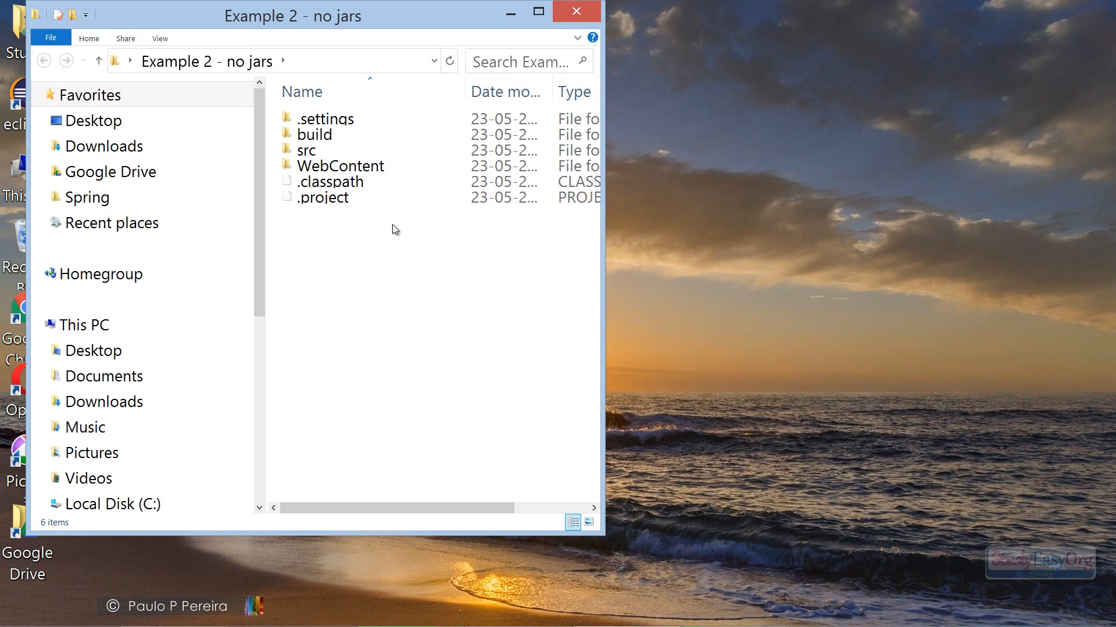
double_click(317, 166)
double_click(318, 134)
double_click(305, 119)
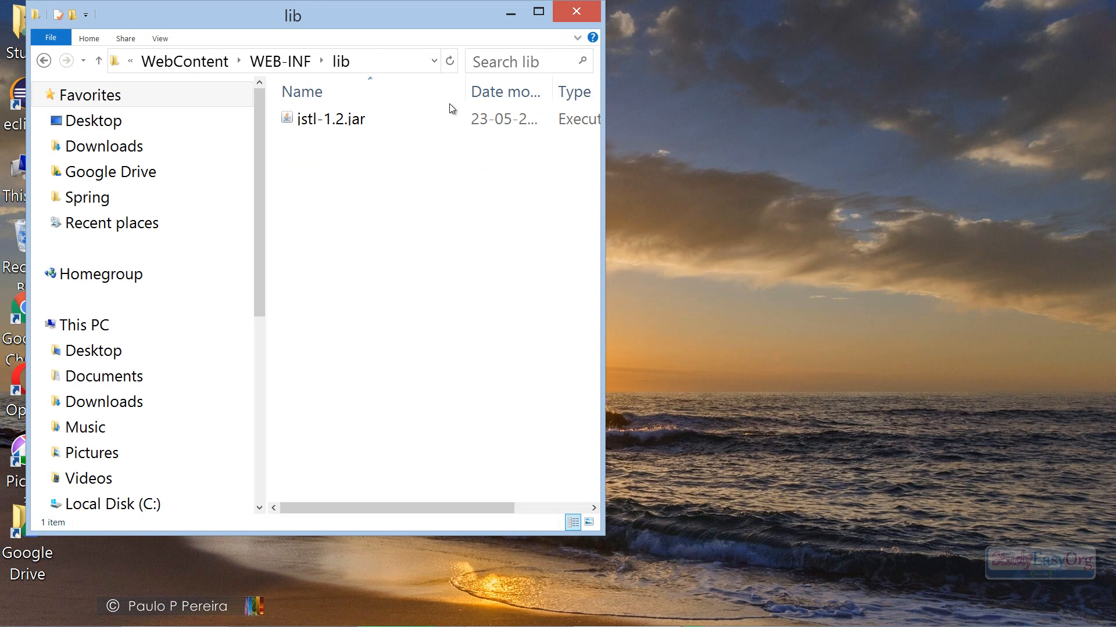
Check the exported project's WebContent and src folders, and close the folder window
click(226, 67)
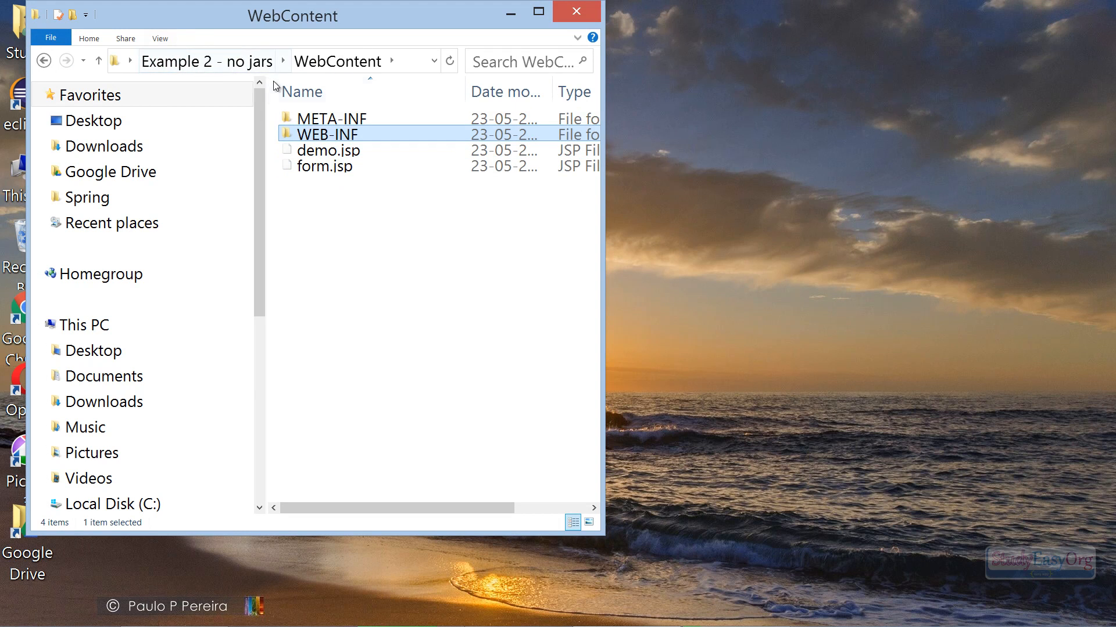
click(232, 60)
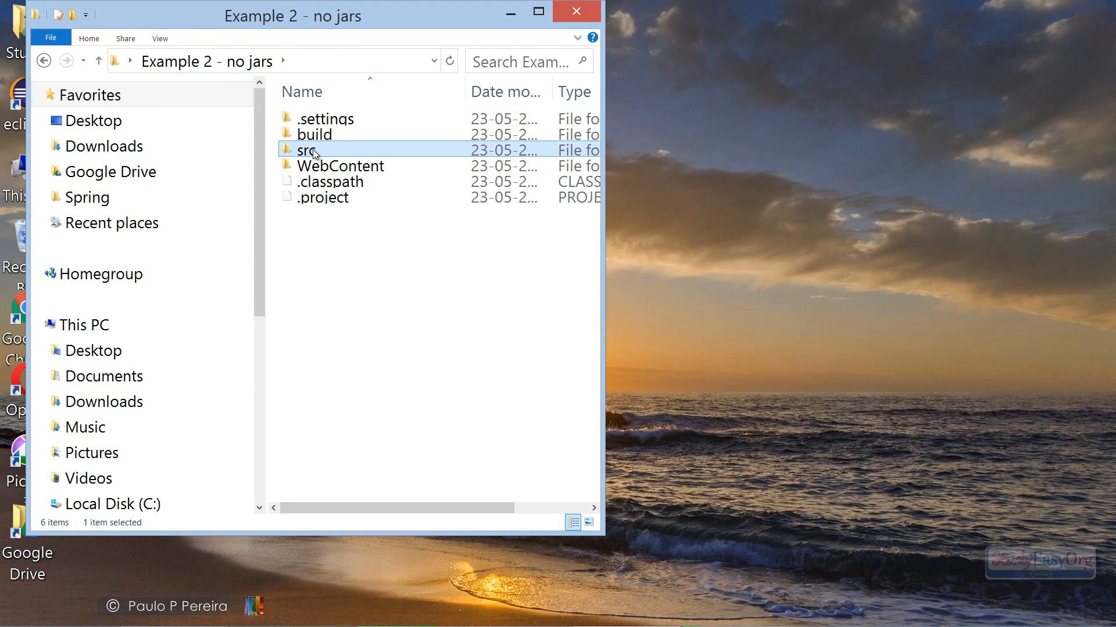
double_click(311, 149)
click(205, 62)
click(577, 11)
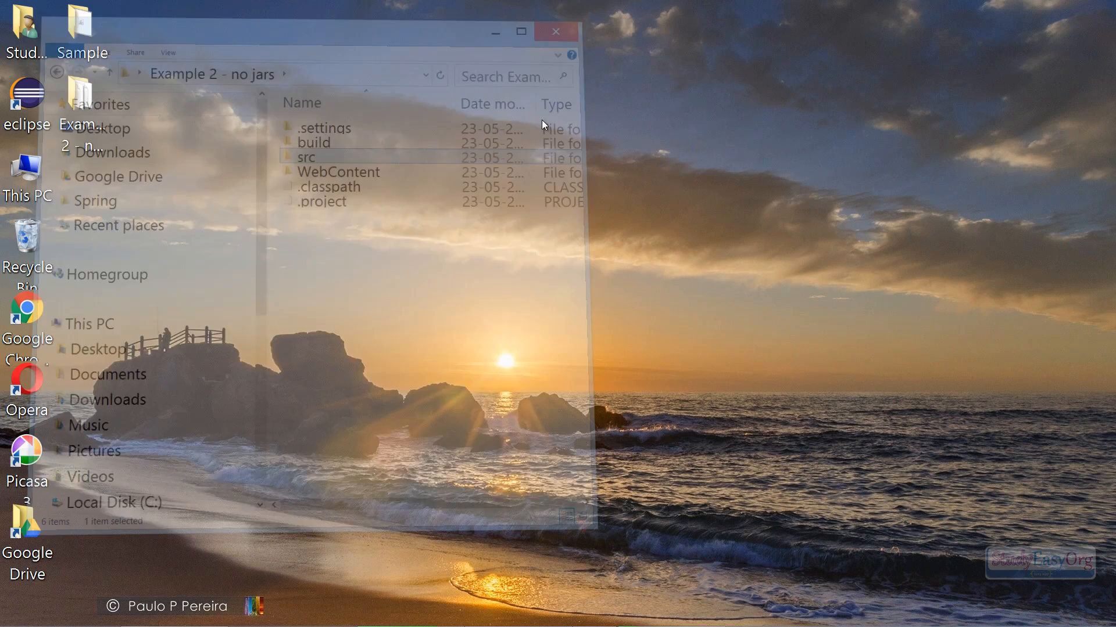